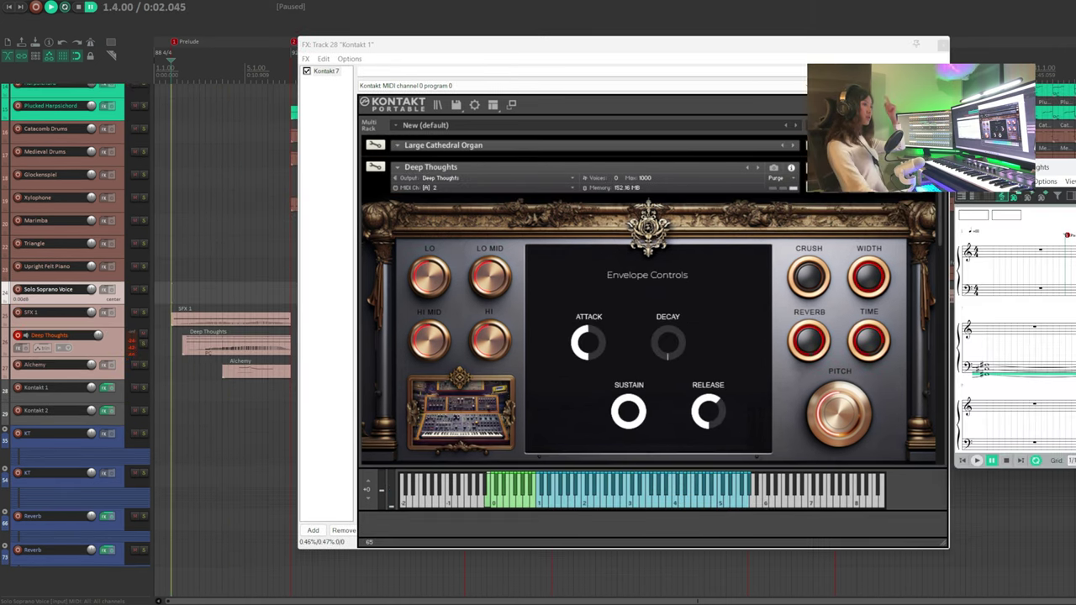
# Step: Bring the Deep Thoughts notation into view and play the part back
pyautogui.moveTo(991, 165); pyautogui.dragTo(447, 165)
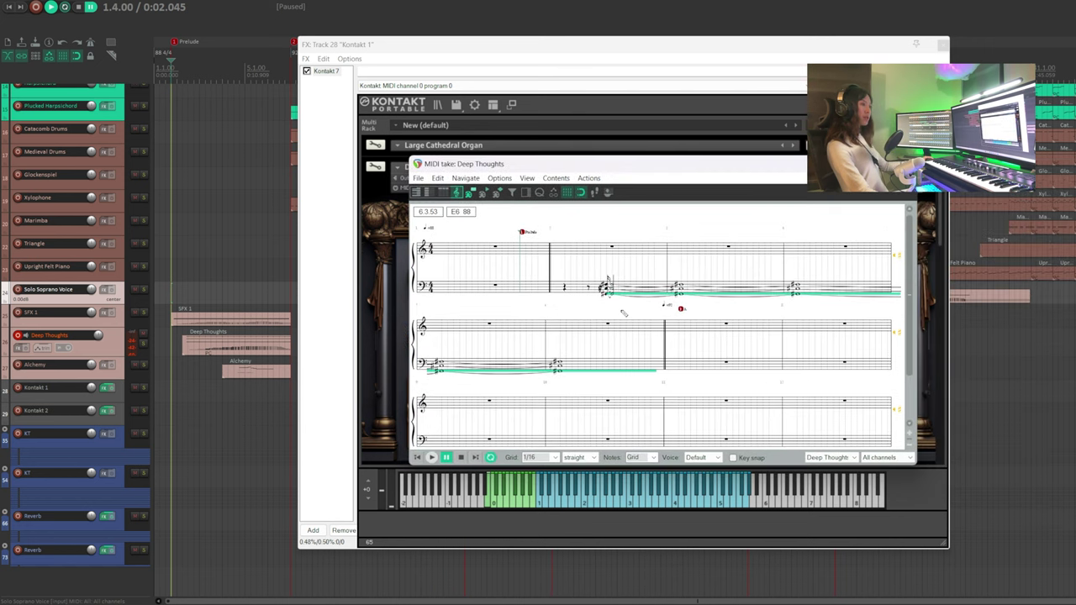
pyautogui.press('space')
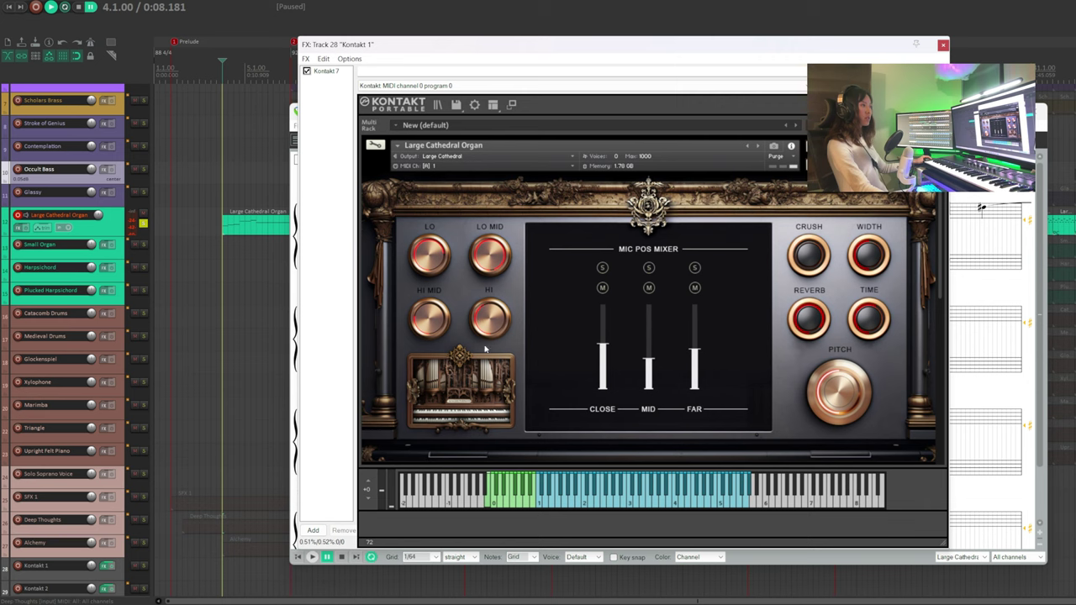
# Step: Select the Glassy track and audition the organ part from the current position
pyautogui.click(223, 193)
pyautogui.press('space')
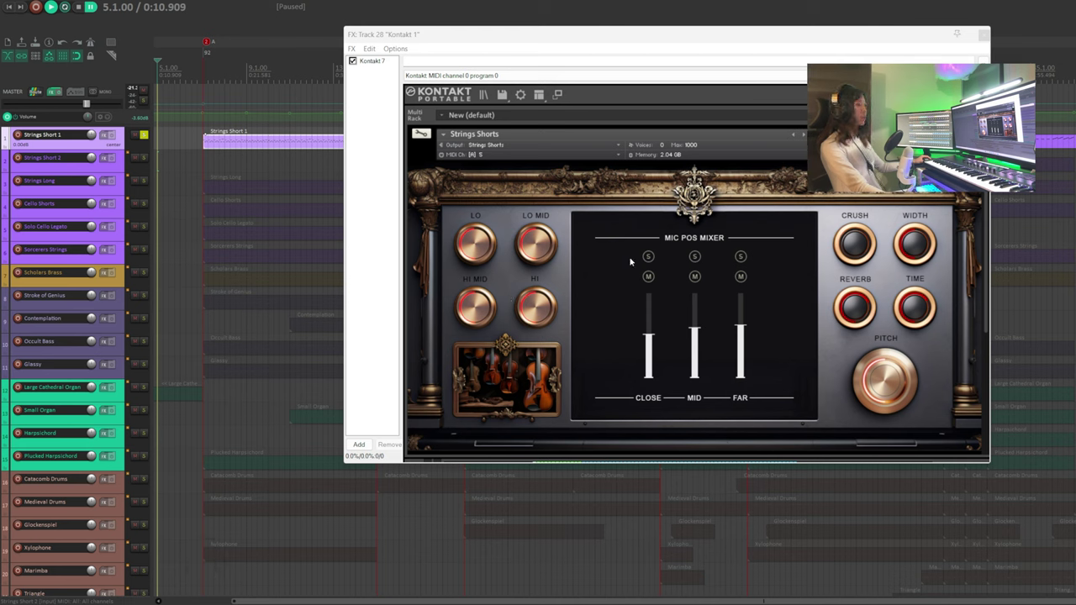
# Step: Record-arm Strings Short 2 and open the Strings Short 1 take for editing
pyautogui.click(144, 158)
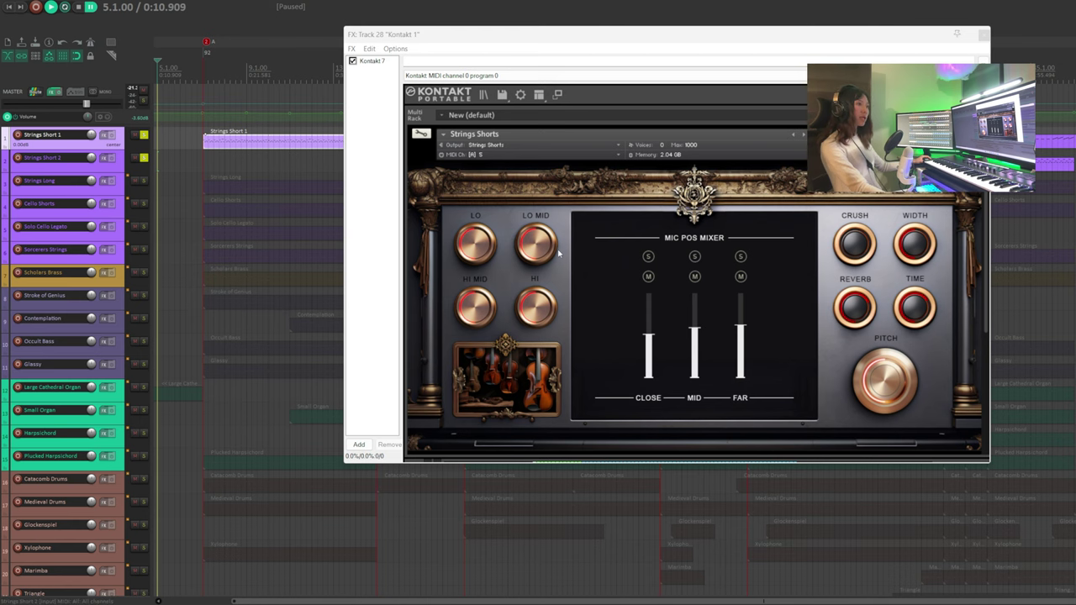
pyautogui.doubleClick(281, 148)
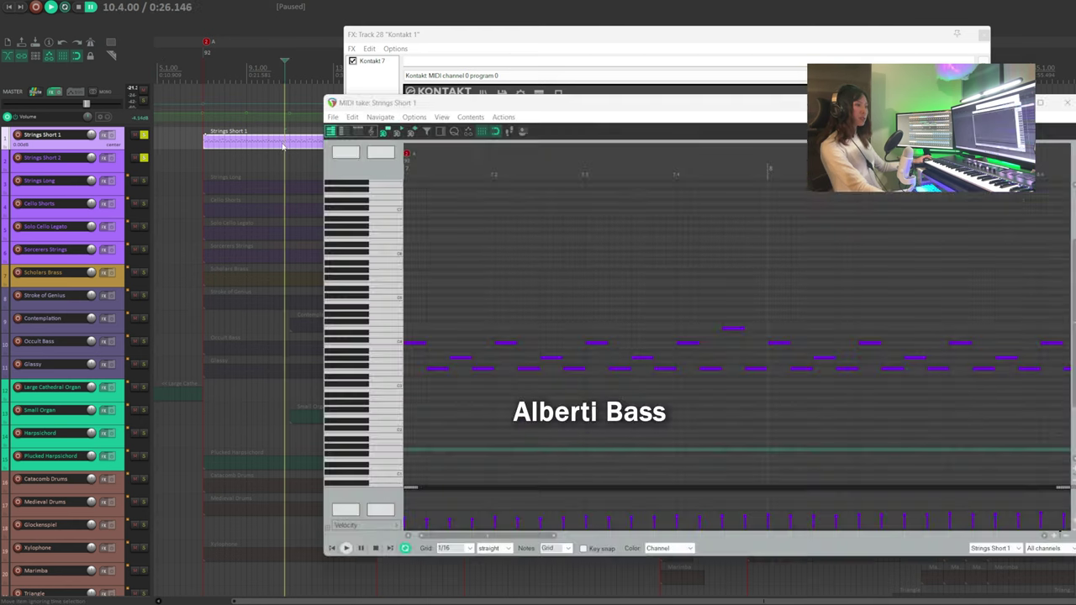
pyautogui.scroll(-1, 505, 336)
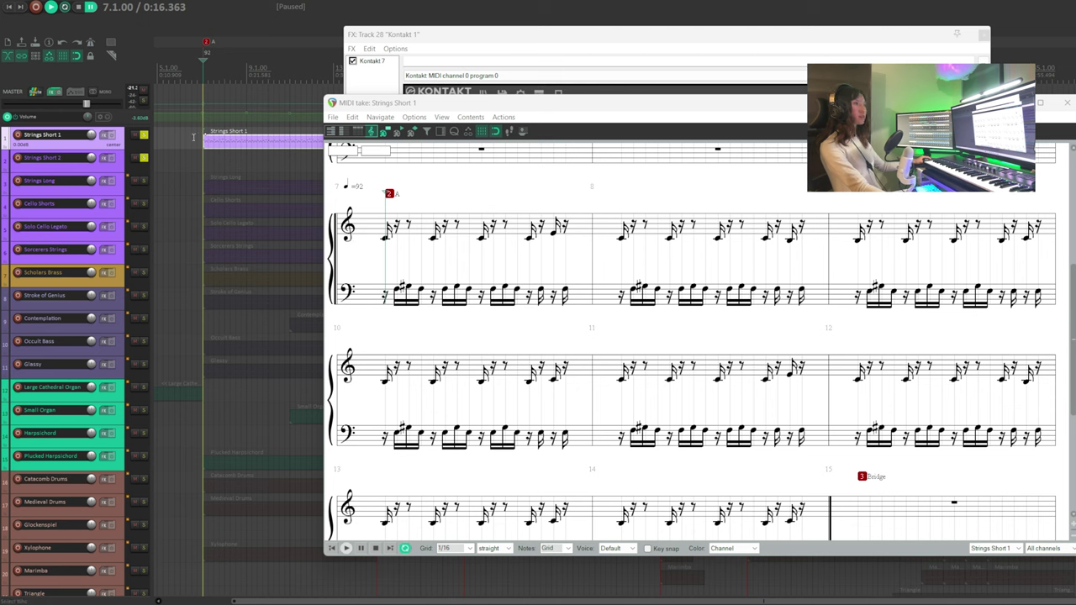
# Step: Play the Strings Short 1 Alberti bass, view it in piano roll, then stop
pyautogui.press('space')
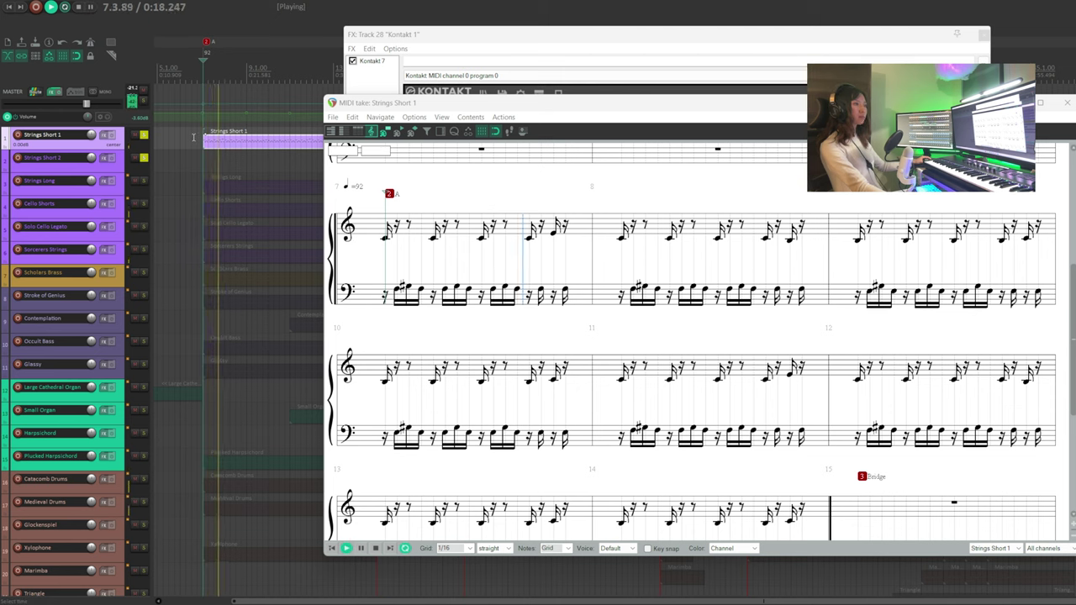
pyautogui.click(333, 133)
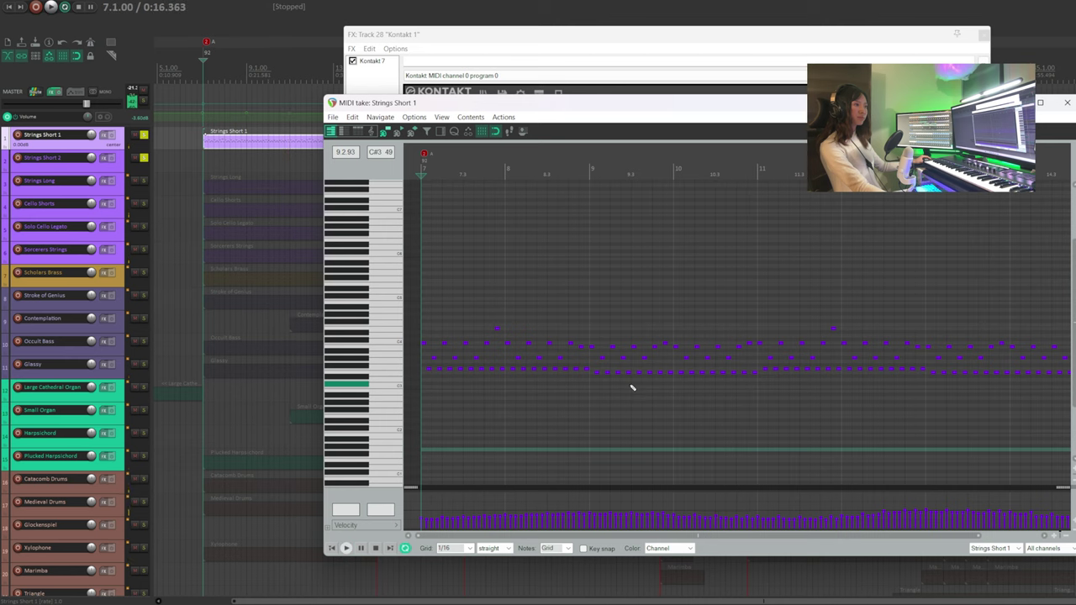
pyautogui.press('space')
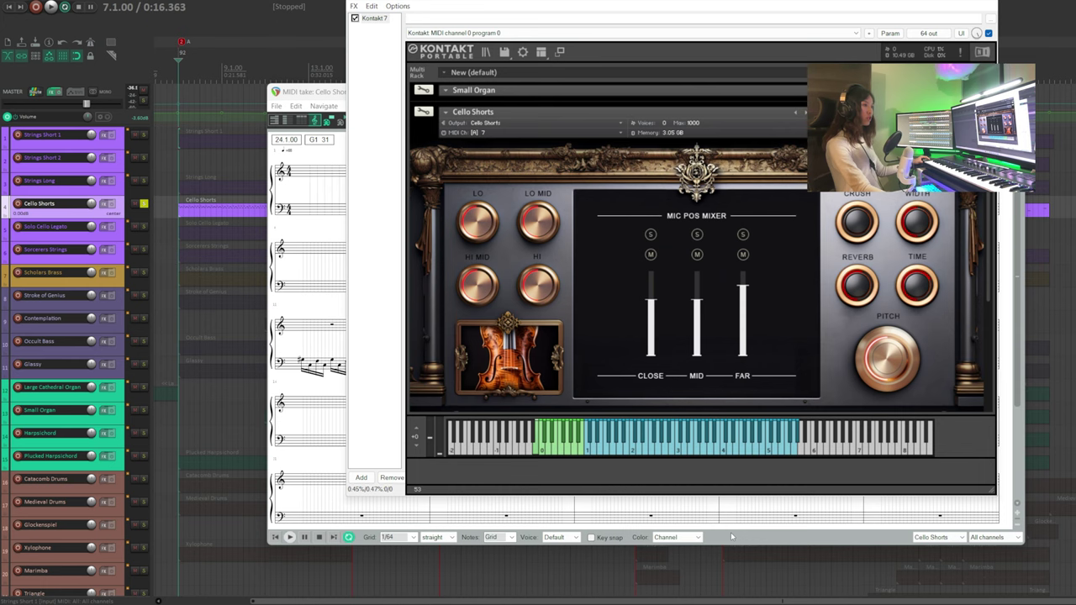
# Step: Play the Cello Shorts part and switch its editor to piano roll view
pyautogui.click(732, 537)
pyautogui.press('space')
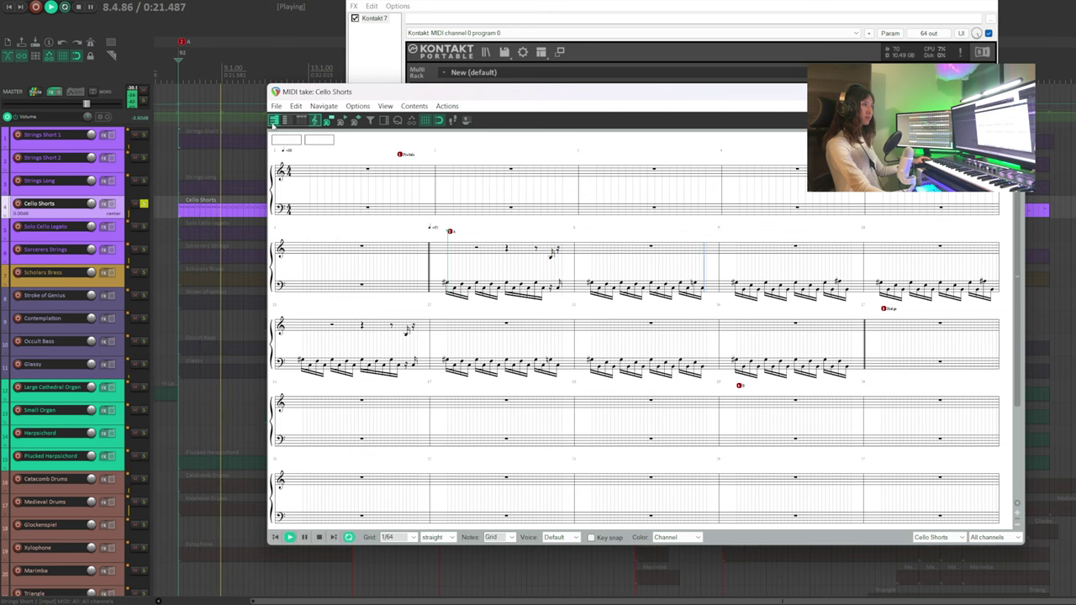
pyautogui.click(273, 120)
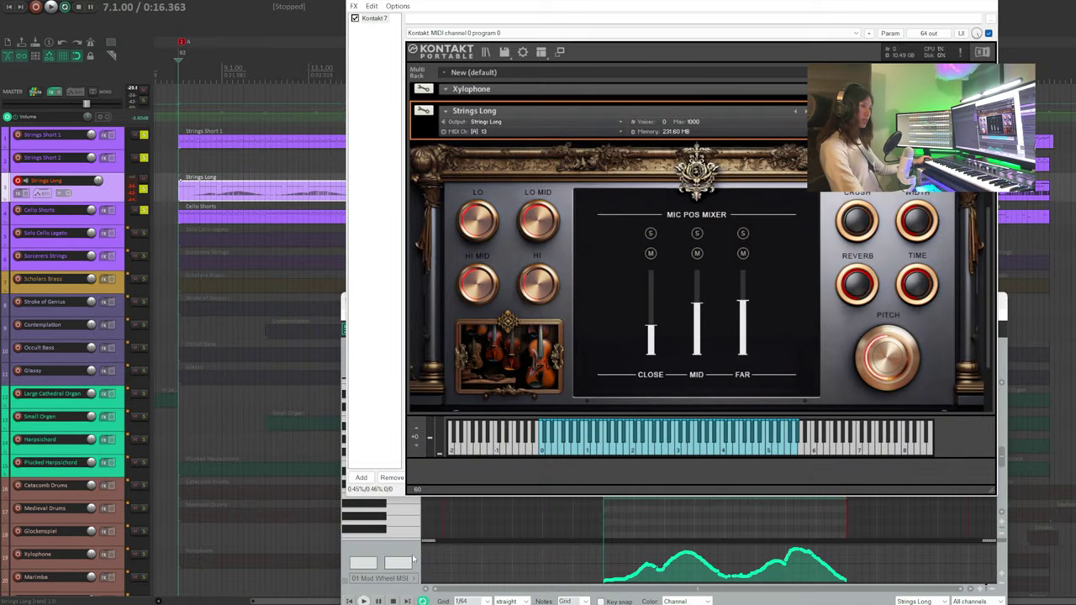
# Step: Play the Strings Long part in its piano roll from 7.1.00
pyautogui.click(413, 558)
pyautogui.press('space')
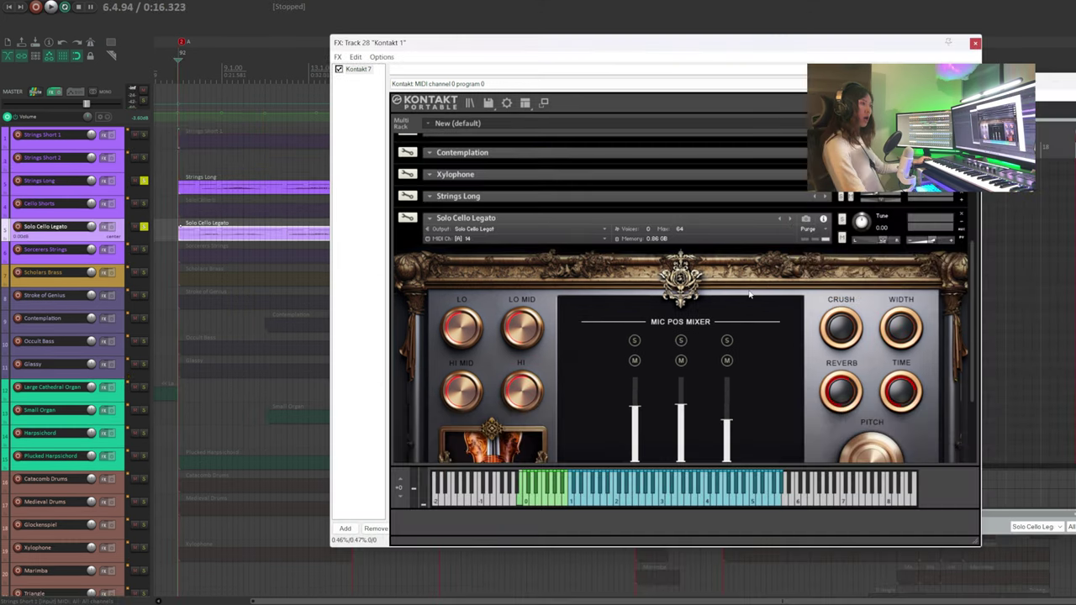
pyautogui.scroll(-3, 750, 303)
pyautogui.scroll(-2, 751, 318)
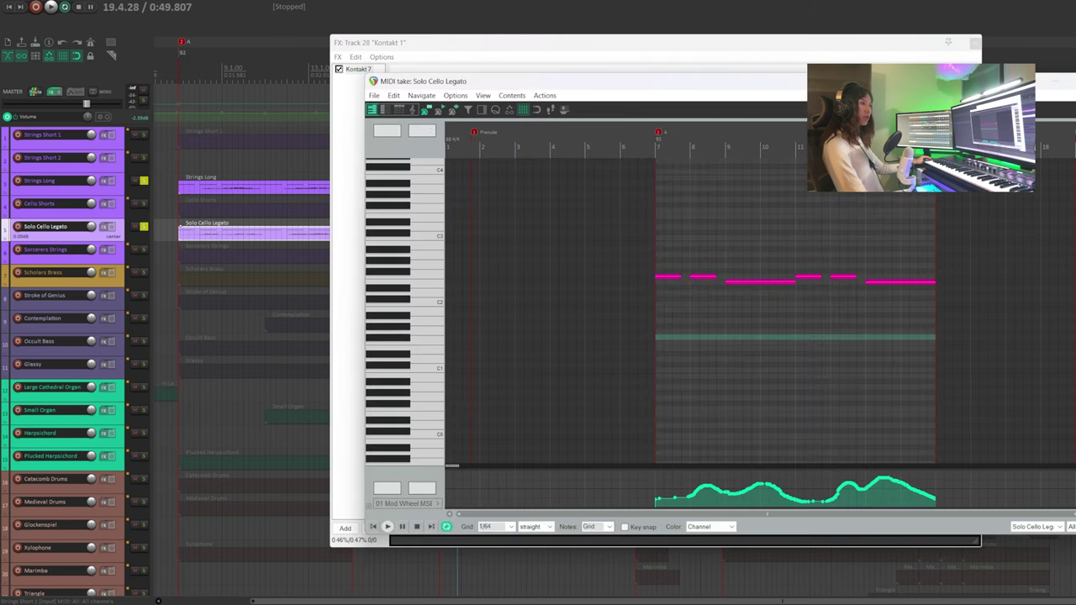
# Step: Play from a chosen timeline point, then solo Sorcerers Strings and bring its editor forward
pyautogui.click(645, 147)
pyautogui.press('space')
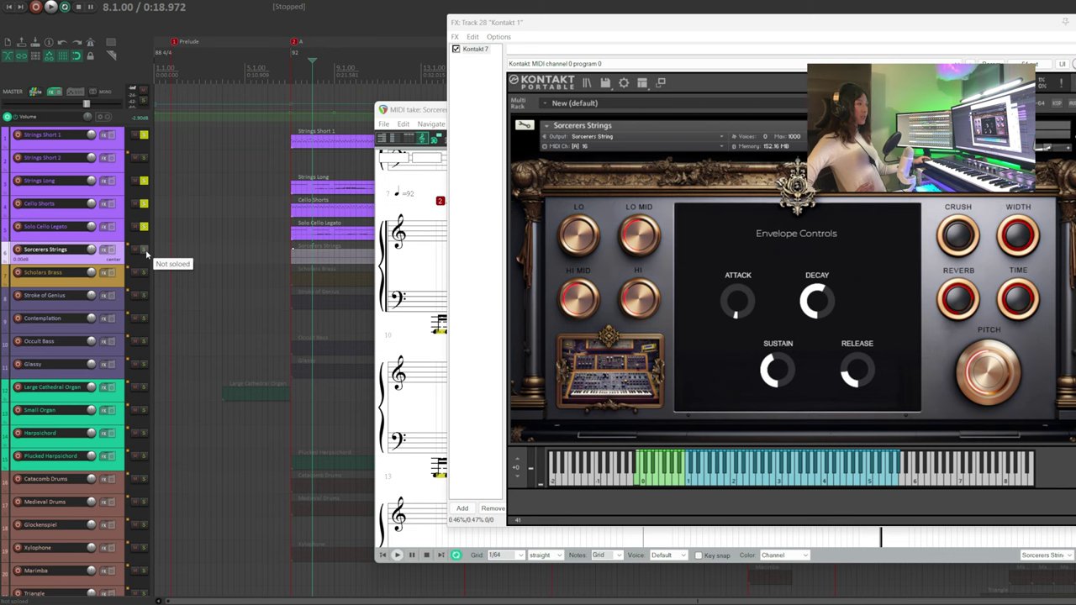
pyautogui.click(144, 251)
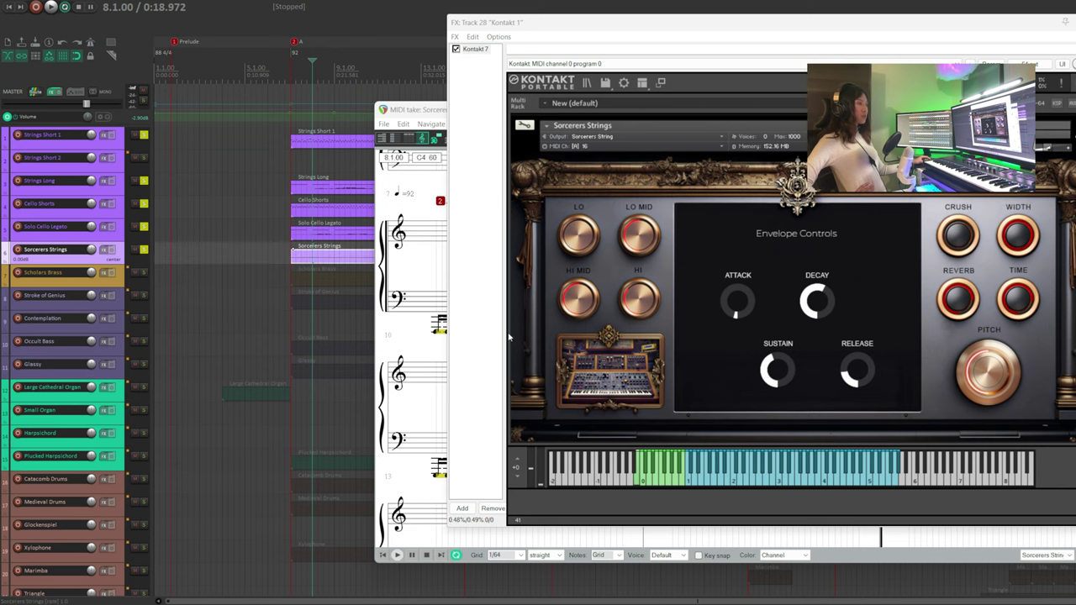
pyautogui.click(407, 284)
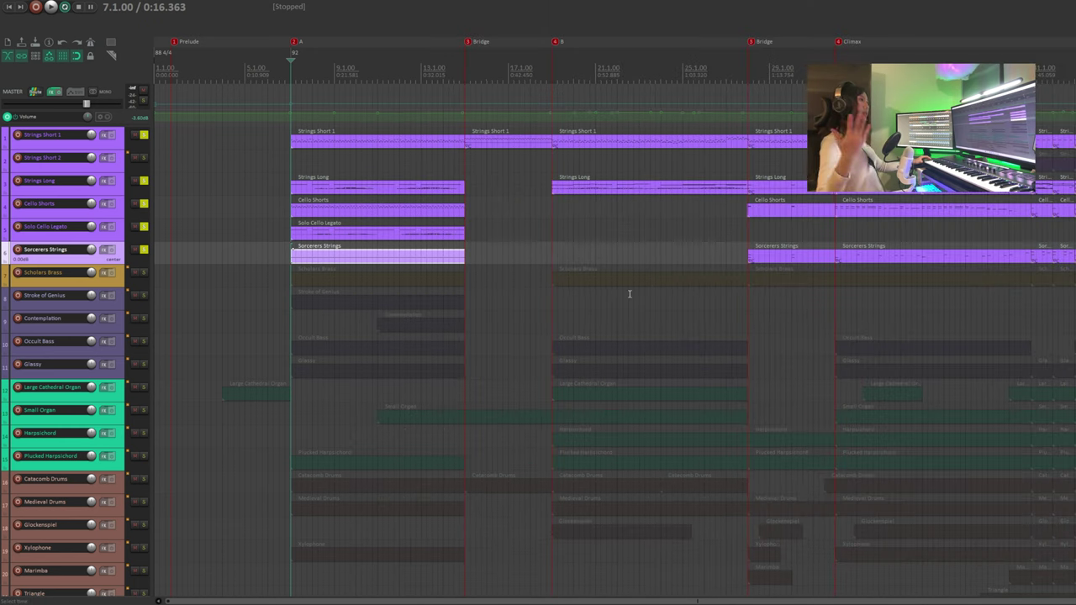
# Step: Play the soloed strings, then solo Scholars Brass alongside them
pyautogui.press('space')
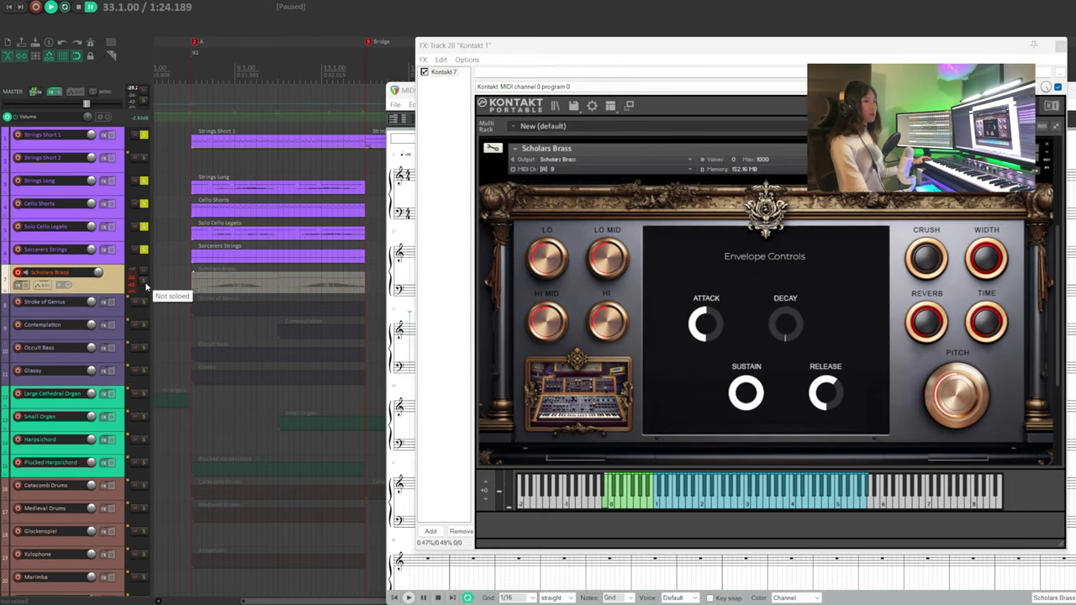
pyautogui.click(145, 285)
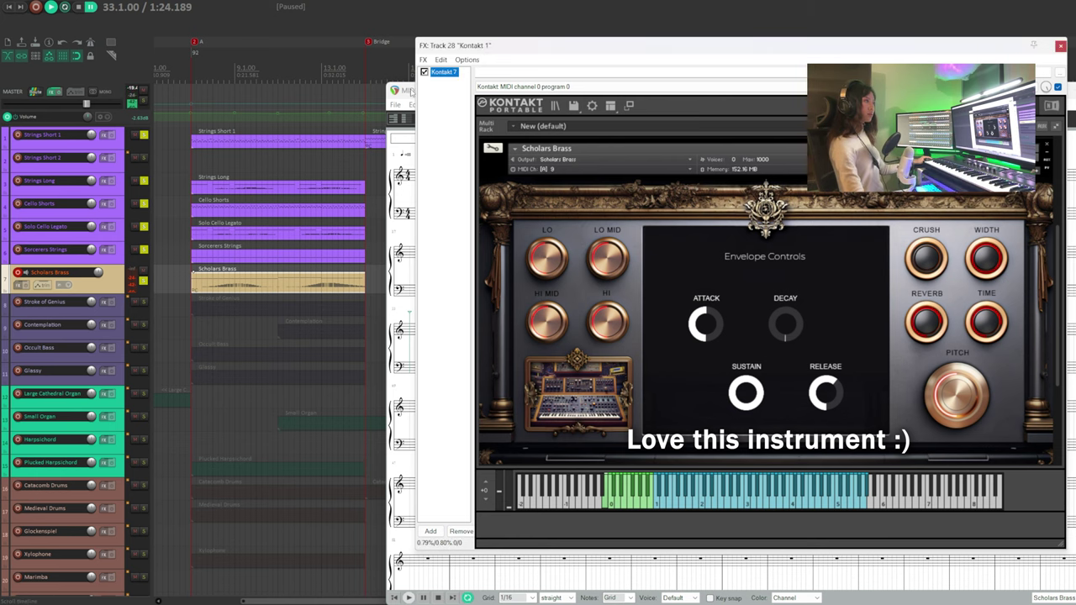
# Step: Play the Scholars Brass part and switch its editor from notation to piano roll
pyautogui.click(402, 91)
pyautogui.press('space')
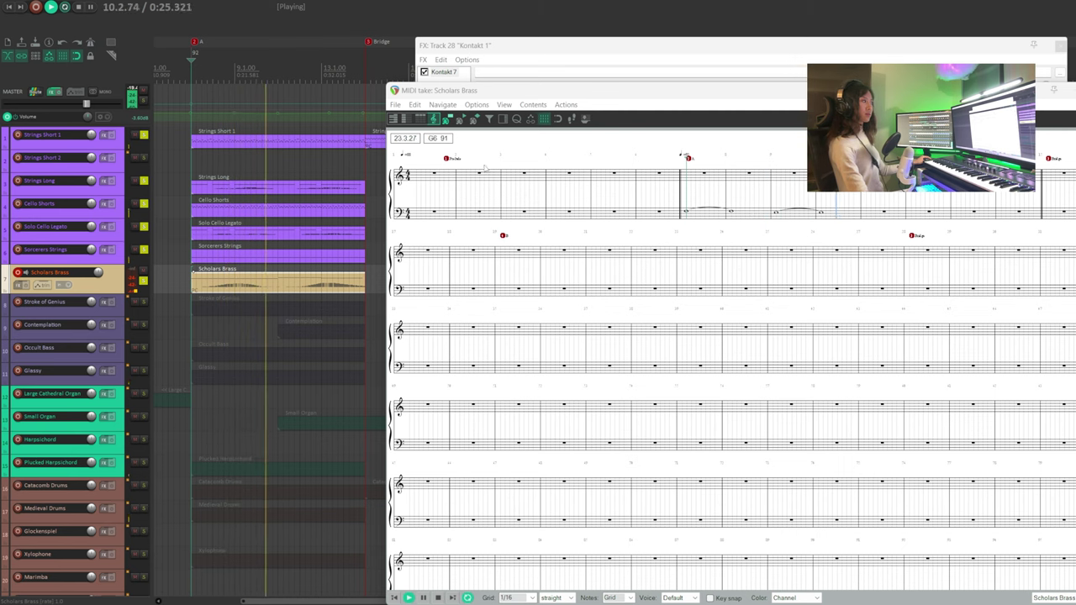
pyautogui.hotkey('alt', '1')
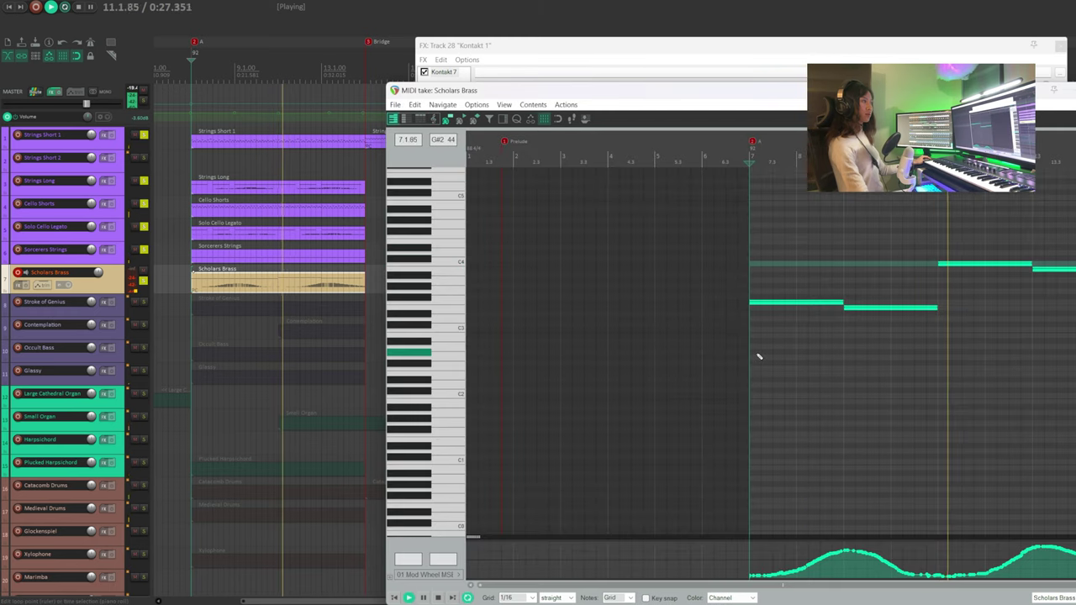
pyautogui.hscroll(3, 757, 356)
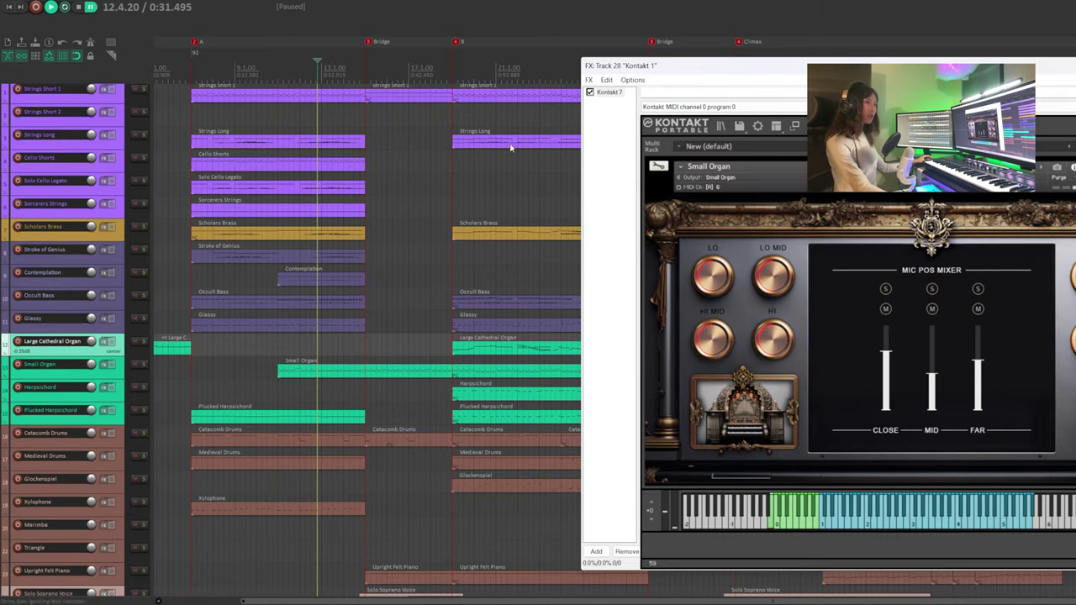
# Step: Move the Kontakt instrument window aside
pyautogui.moveTo(718, 81); pyautogui.dragTo(781, 99)
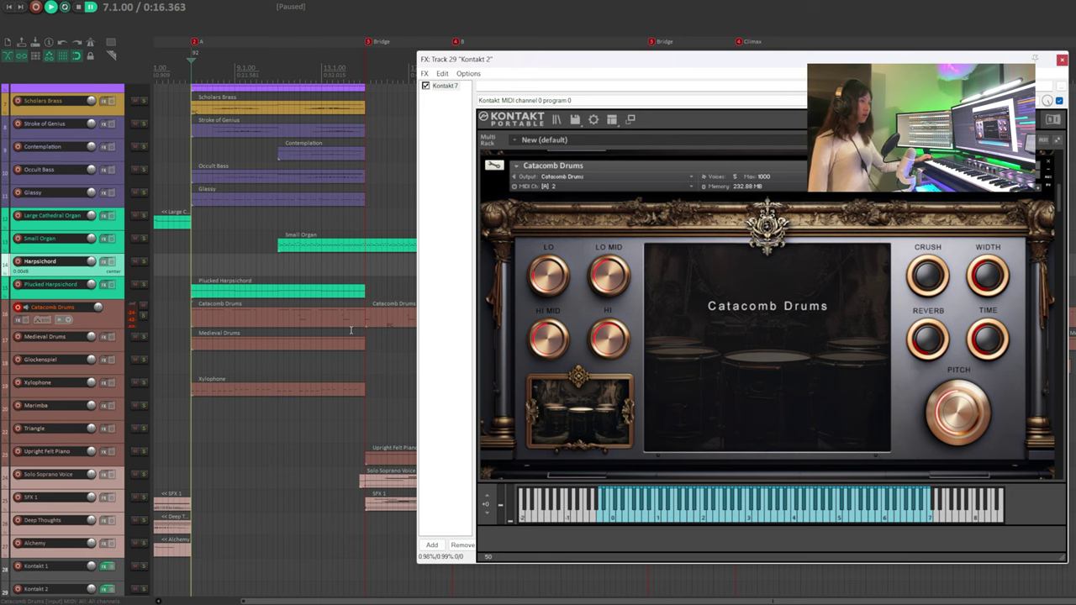
# Step: Play Catacomb Drums with Medieval Drums open in a second editor below, then stop
pyautogui.click(351, 331)
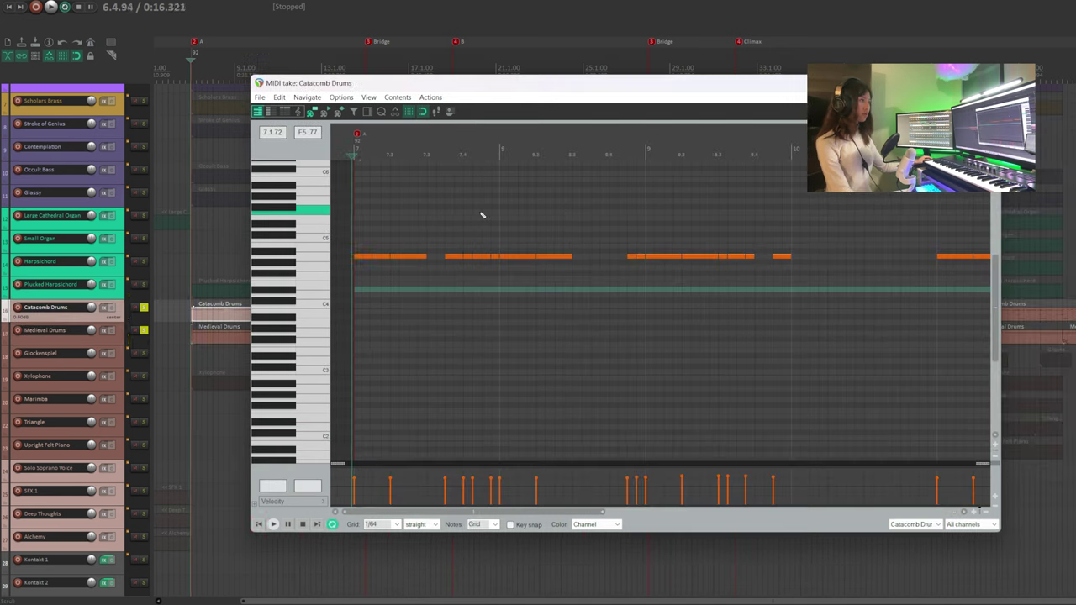
pyautogui.press('space')
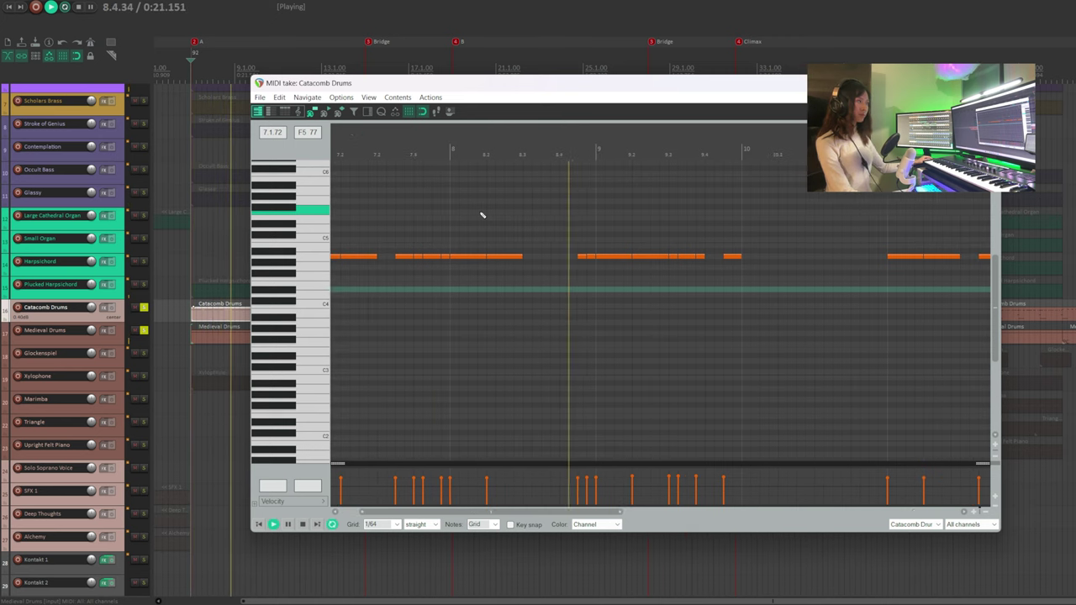
pyautogui.doubleClick(209, 342)
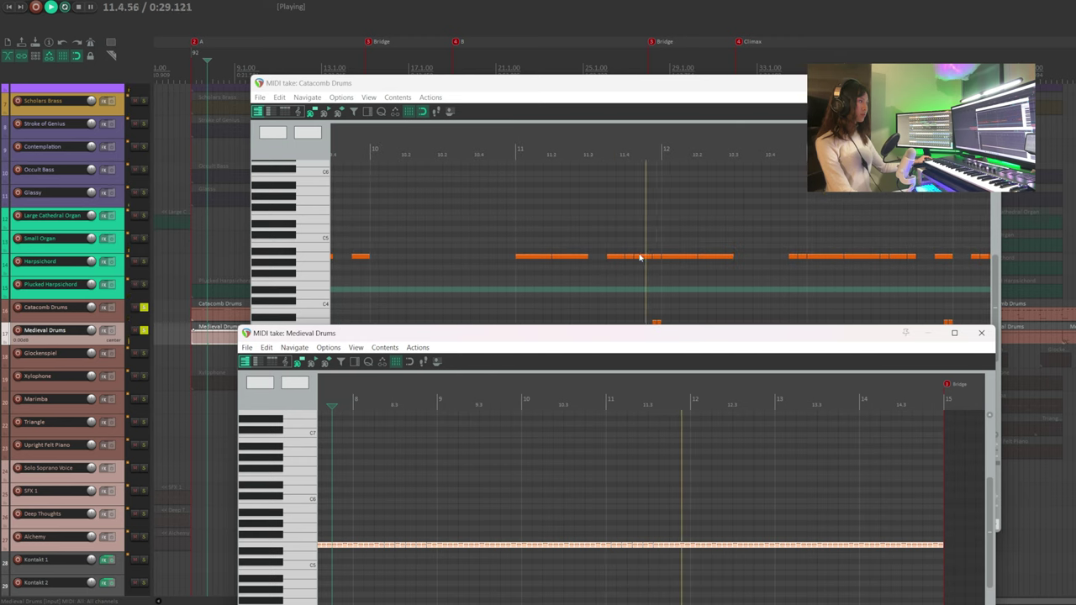
pyautogui.moveTo(657, 340); pyautogui.dragTo(664, 412)
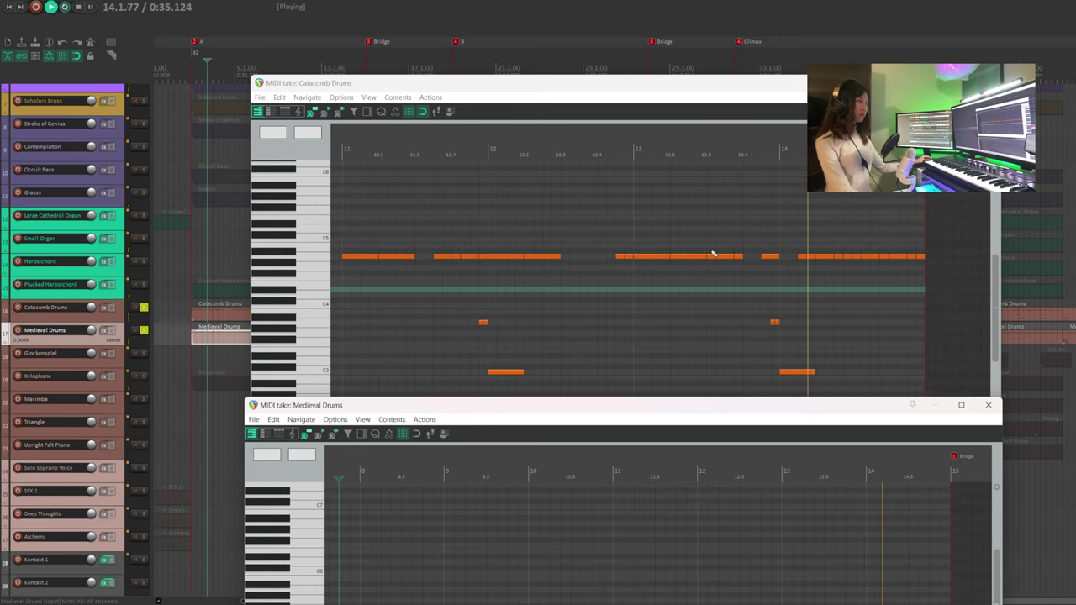
pyautogui.press('space')
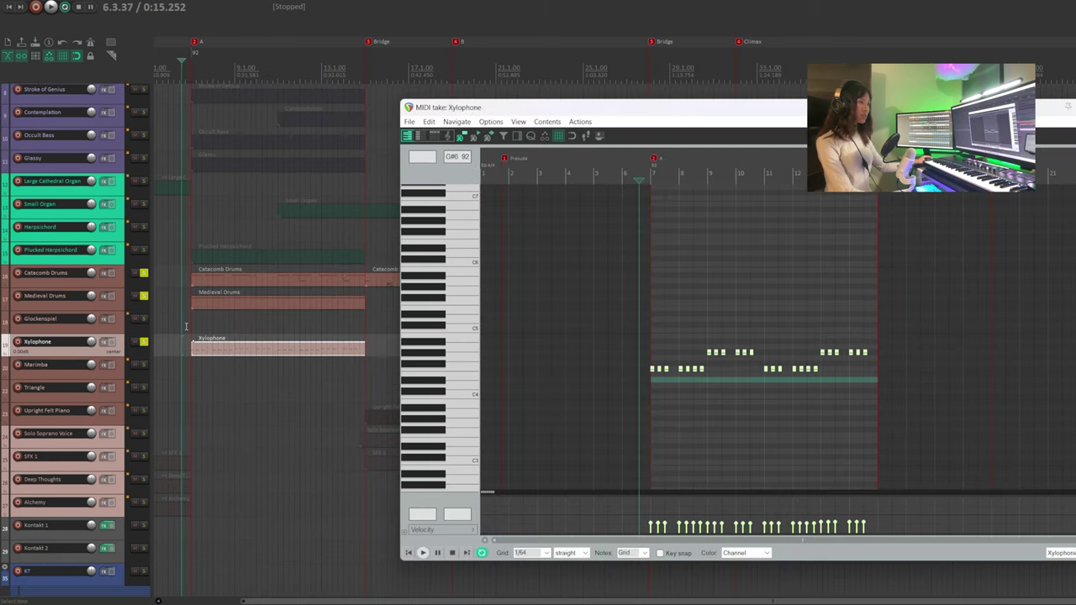
# Step: Play the Xylophone part, reposition its editor, and show the take as musical notation
pyautogui.press('space')
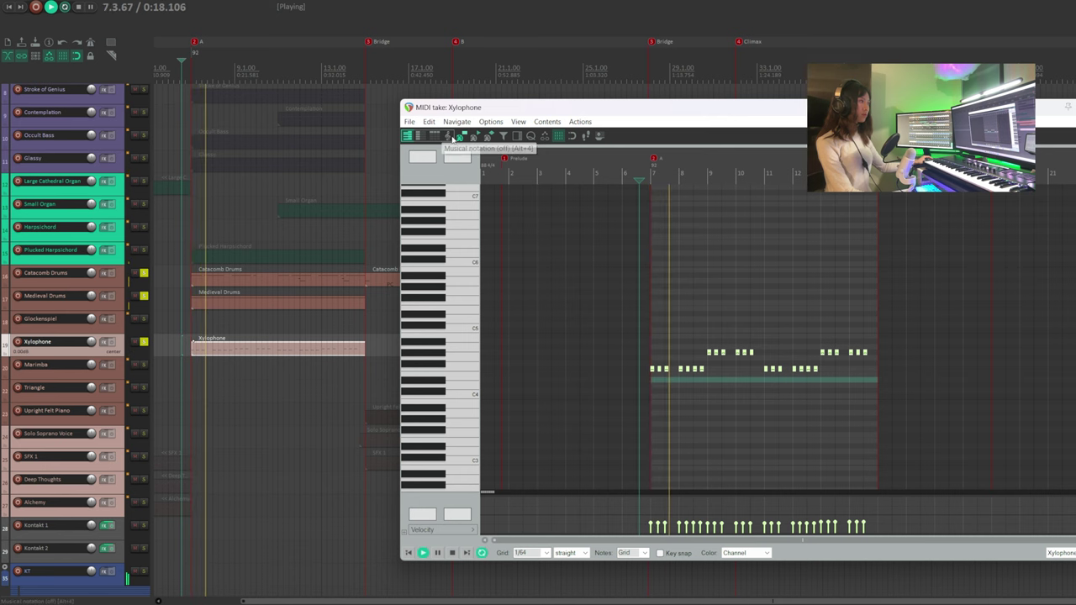
pyautogui.moveTo(616, 106); pyautogui.dragTo(572, 101)
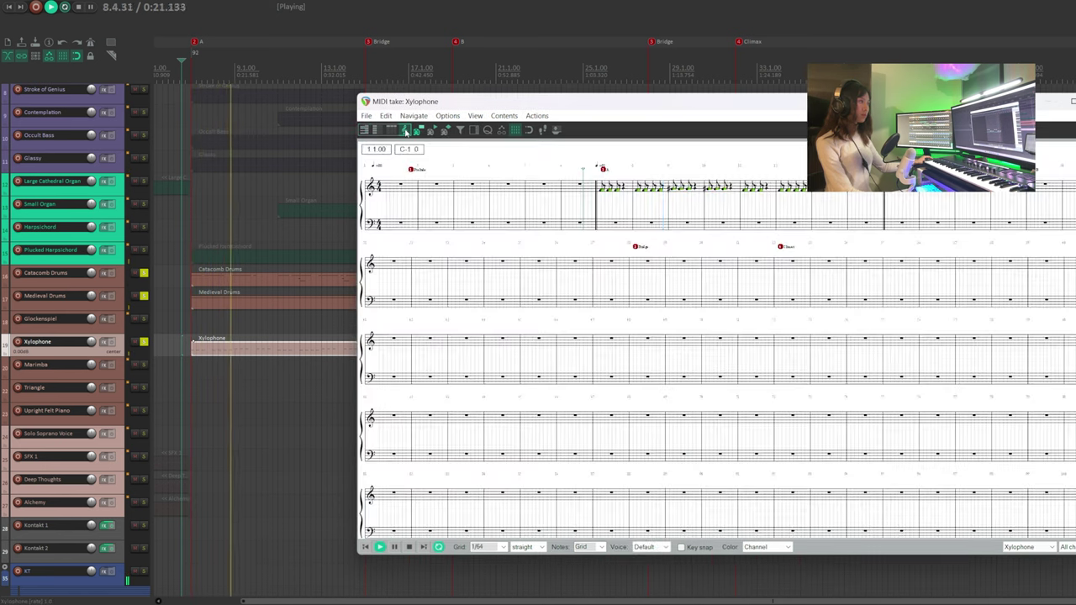
pyautogui.click(404, 131)
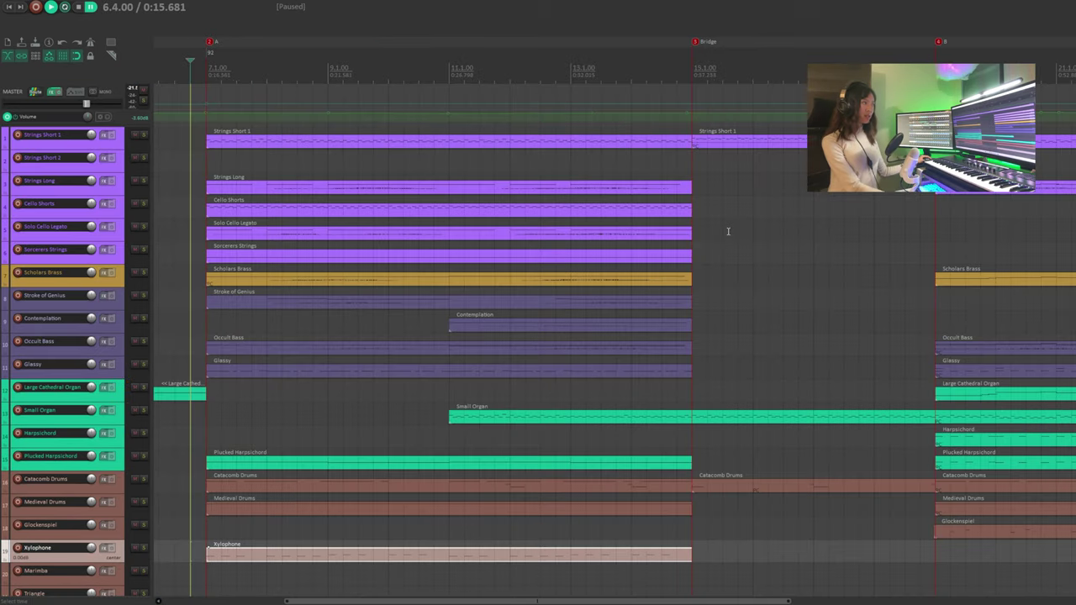
# Step: Play from bar 7, then open the Strings Short 1 Bridge take with the cursor at bar 15
pyautogui.press('space')
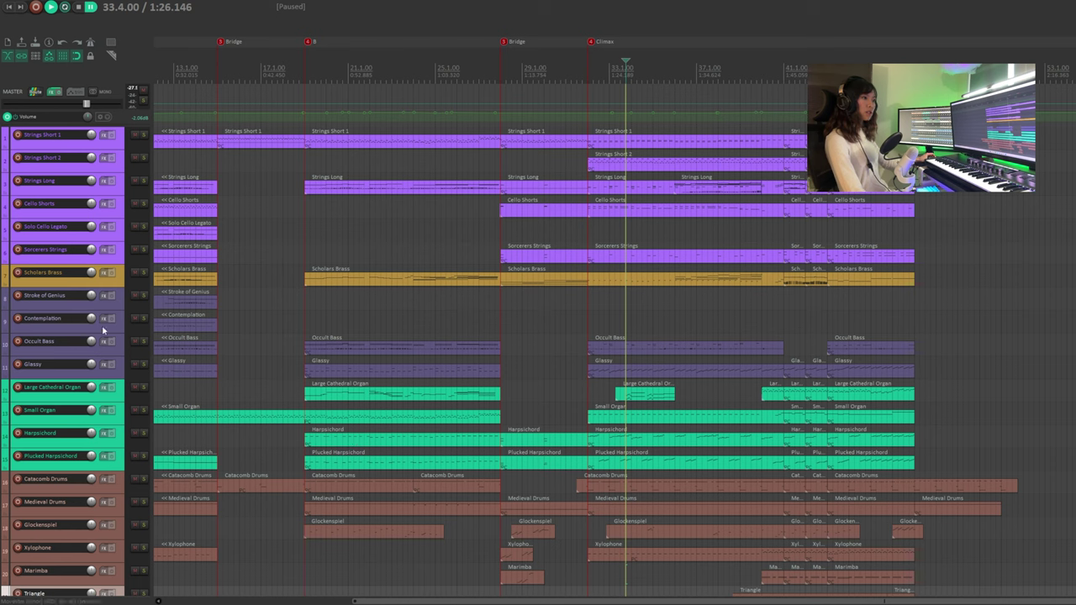
pyautogui.click(243, 144)
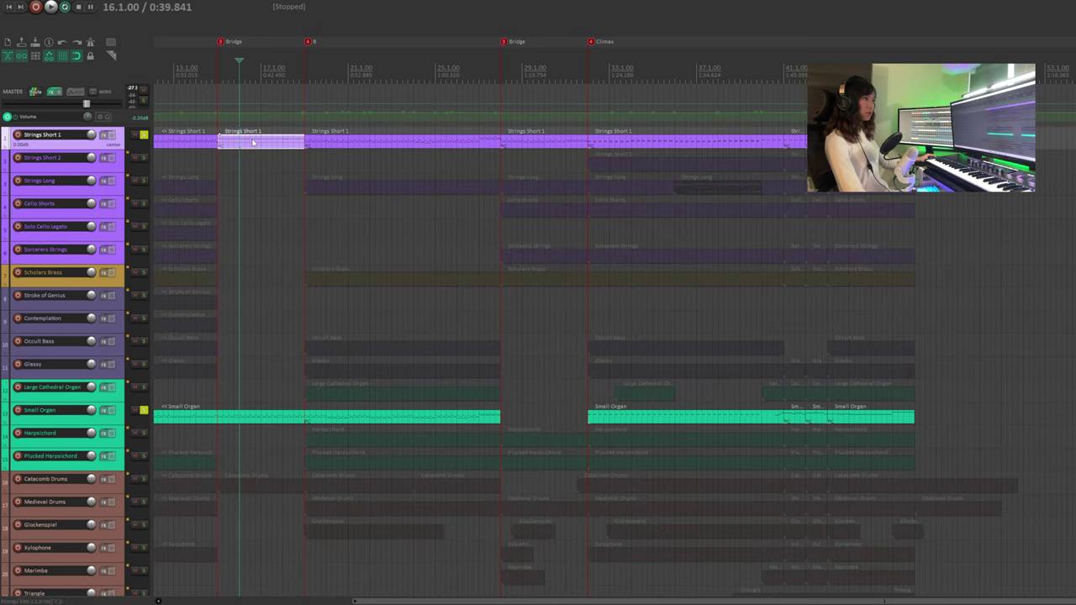
pyautogui.doubleClick(252, 142)
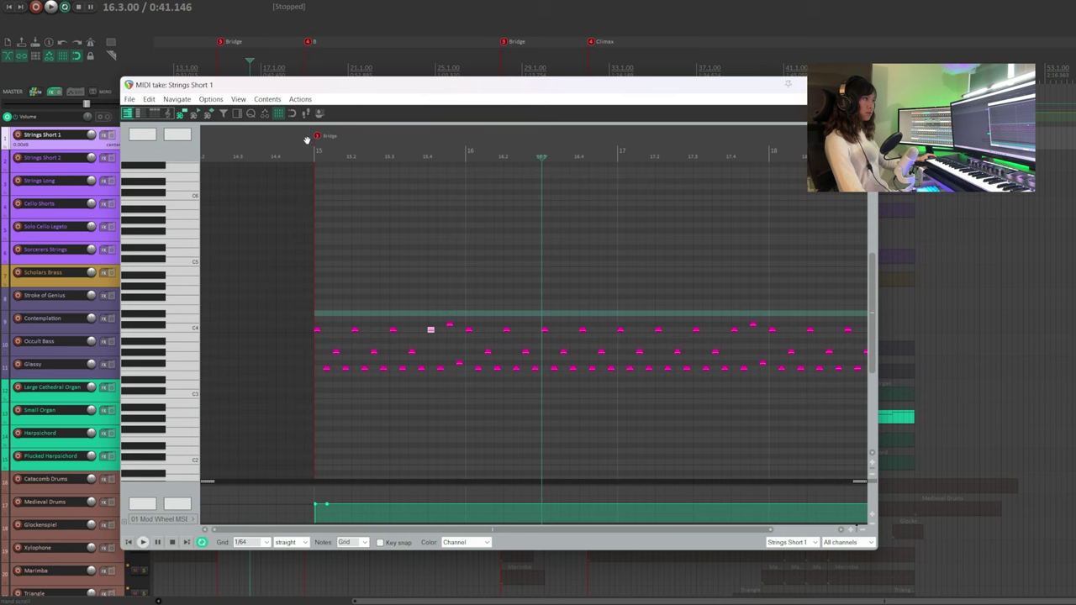
pyautogui.click(313, 155)
# Step: Play the Strings Short 1 part from bar 15
pyautogui.press('space')
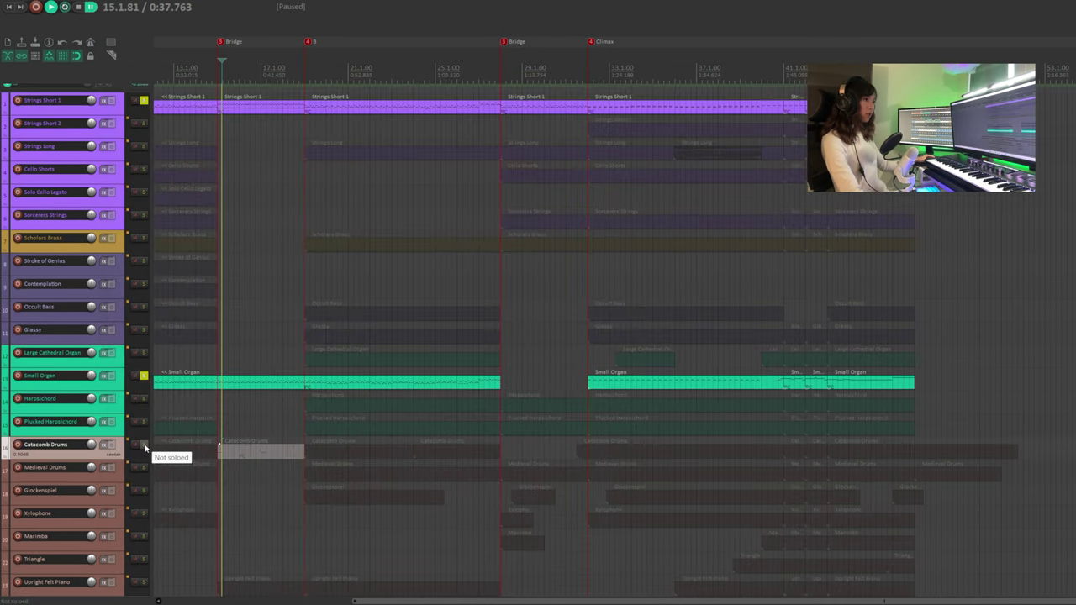
# Step: Solo Catacomb Drums and Upright Felt Piano, and audition the piano take in notation
pyautogui.click(145, 447)
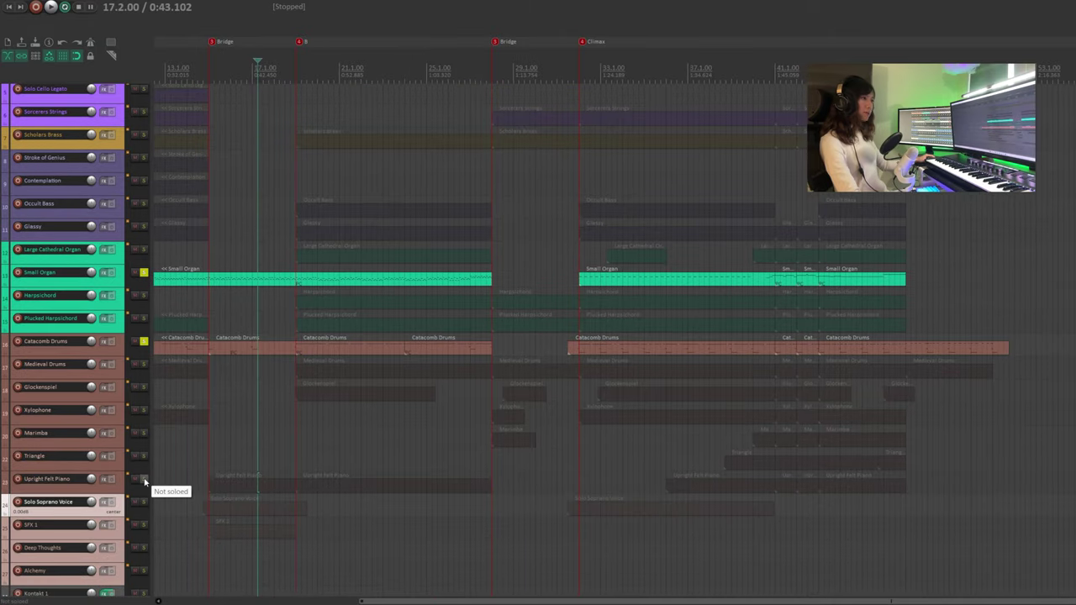
pyautogui.click(144, 478)
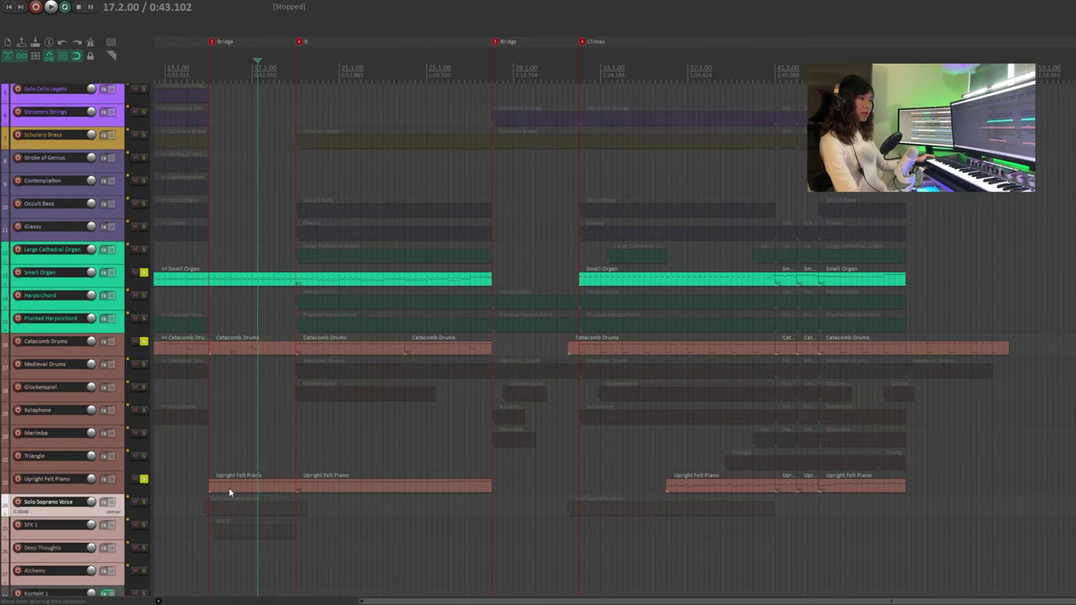
pyautogui.doubleClick(230, 486)
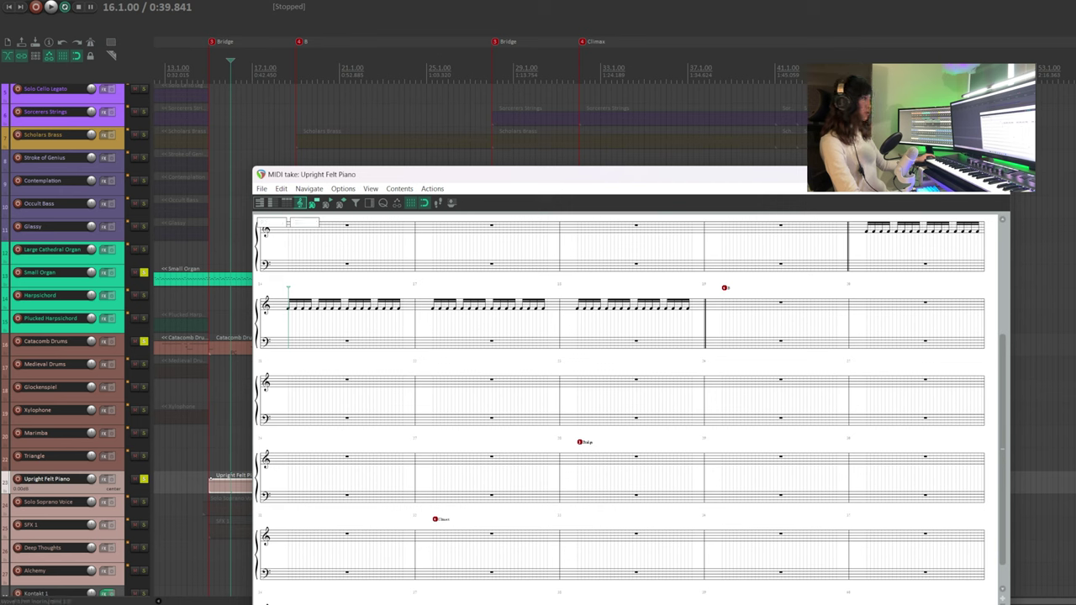
pyautogui.press('space')
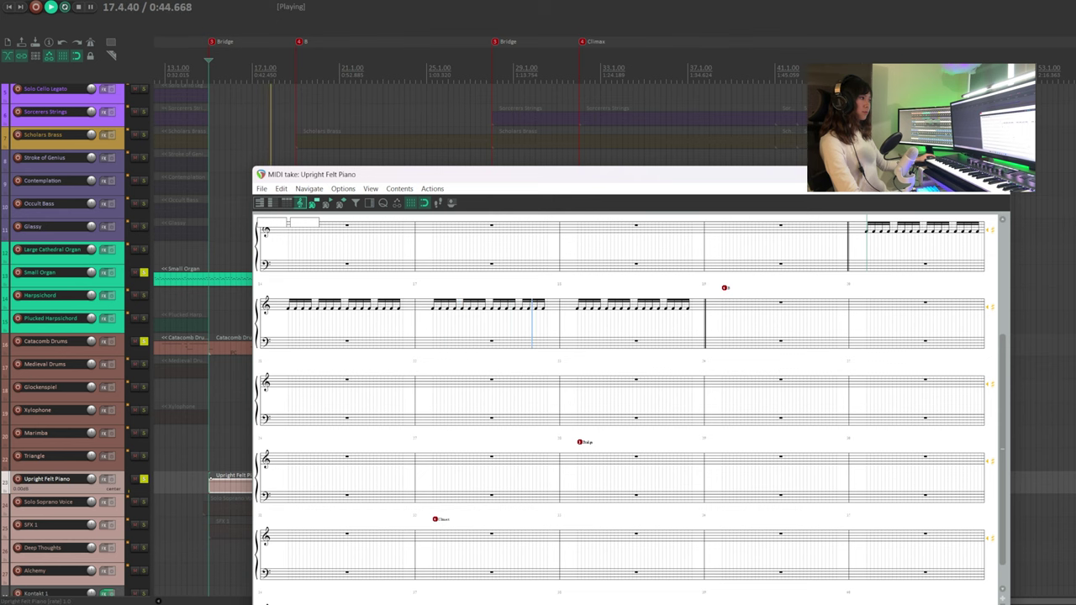
pyautogui.press('Escape')
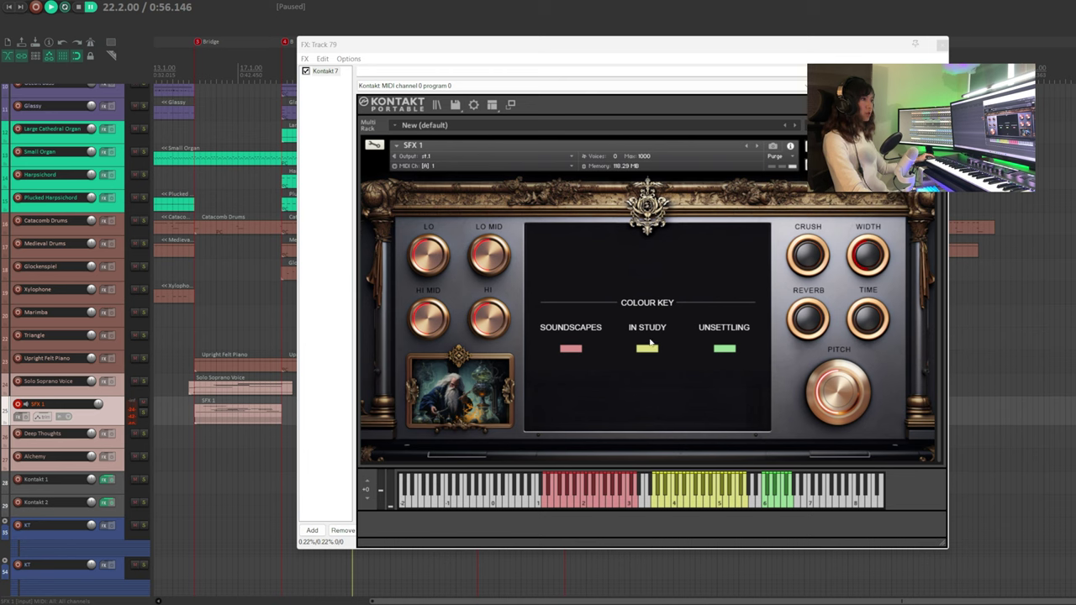
# Step: Audition a note on the SFX 1 Kontakt keyboard
pyautogui.click(672, 497)
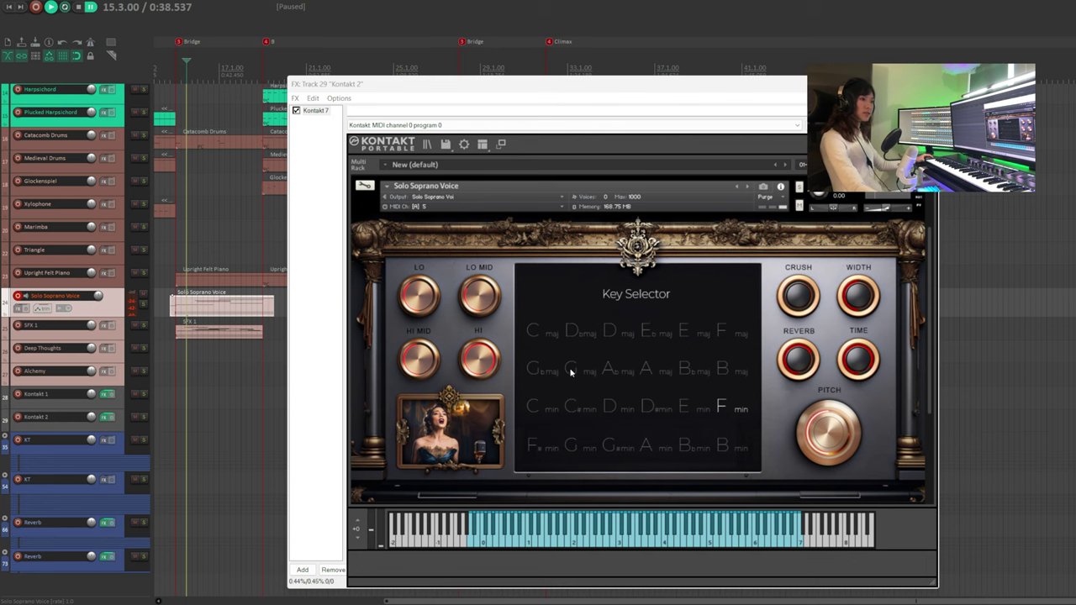
# Step: Open the Solo Soprano Voice take and audition pitches from about C3 up to A5
pyautogui.doubleClick(215, 311)
pyautogui.click(89, 314)
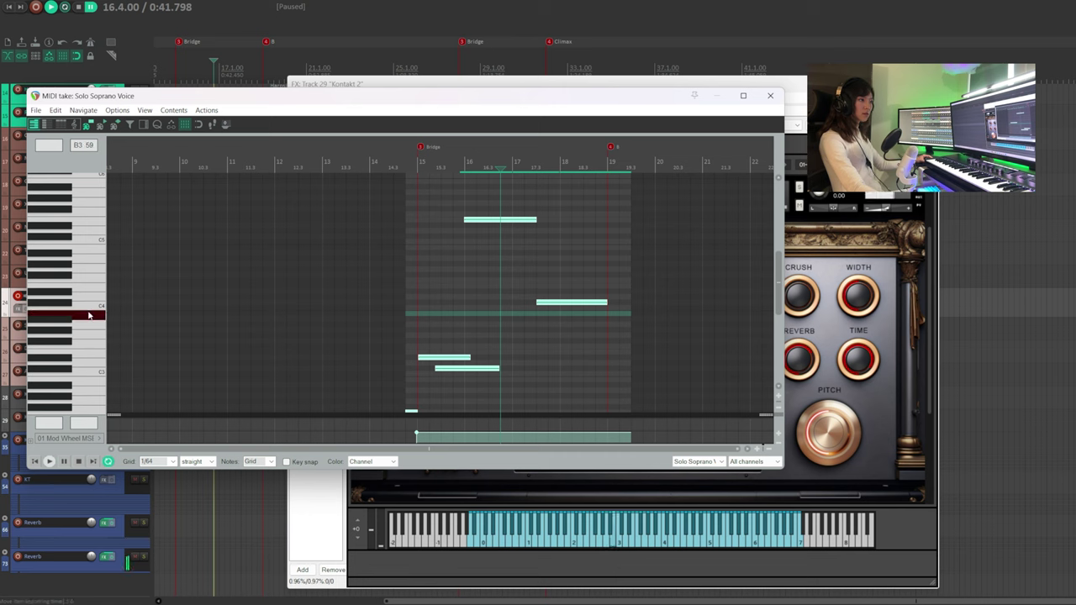
pyautogui.moveTo(89, 314); pyautogui.dragTo(90, 307)
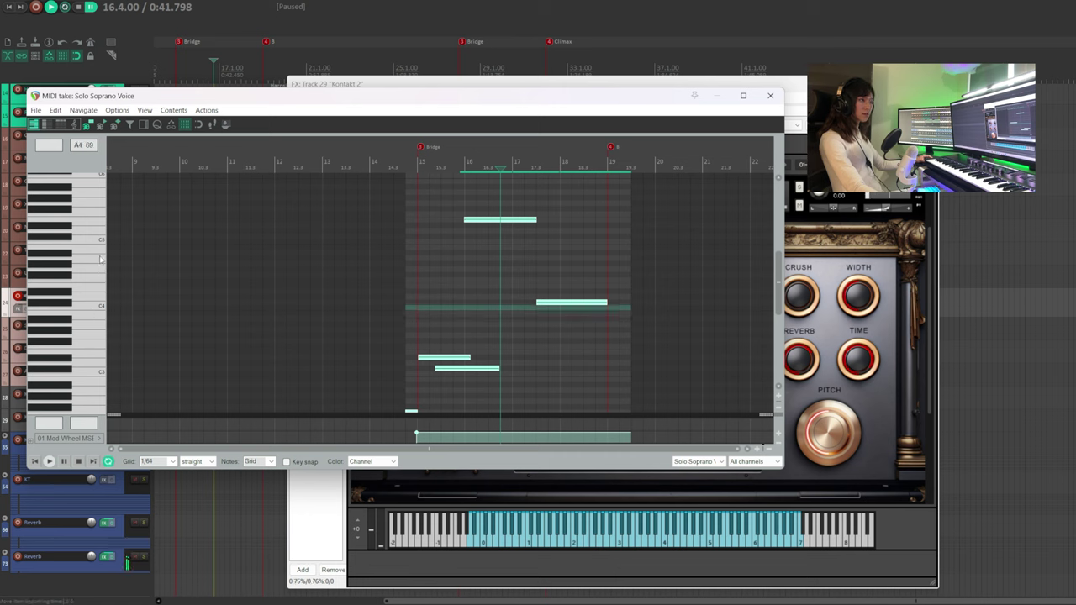
pyautogui.click(100, 260)
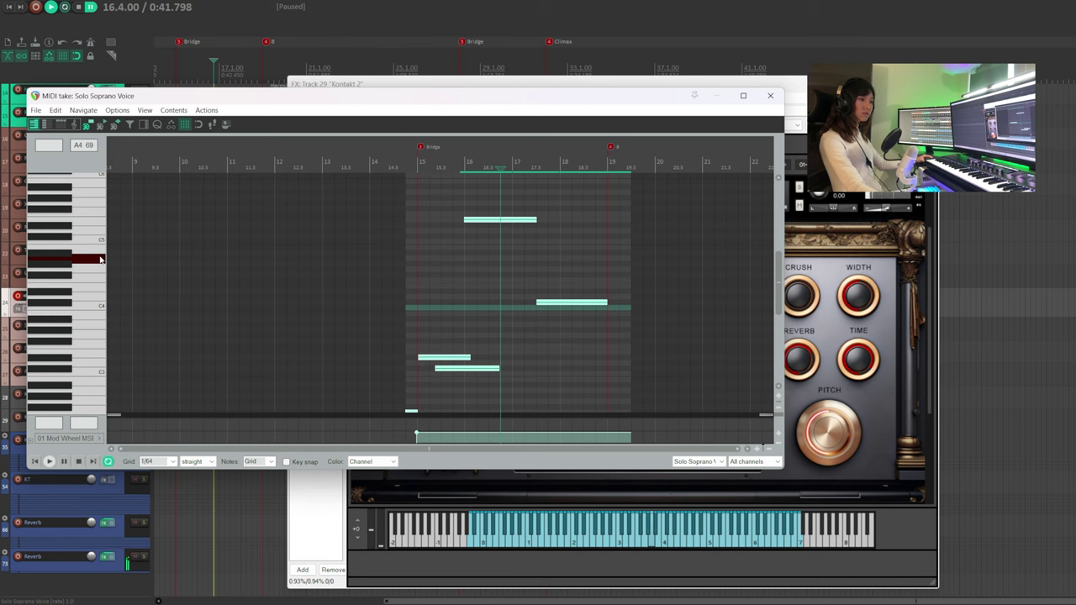
pyautogui.click(84, 203)
pyautogui.click(84, 249)
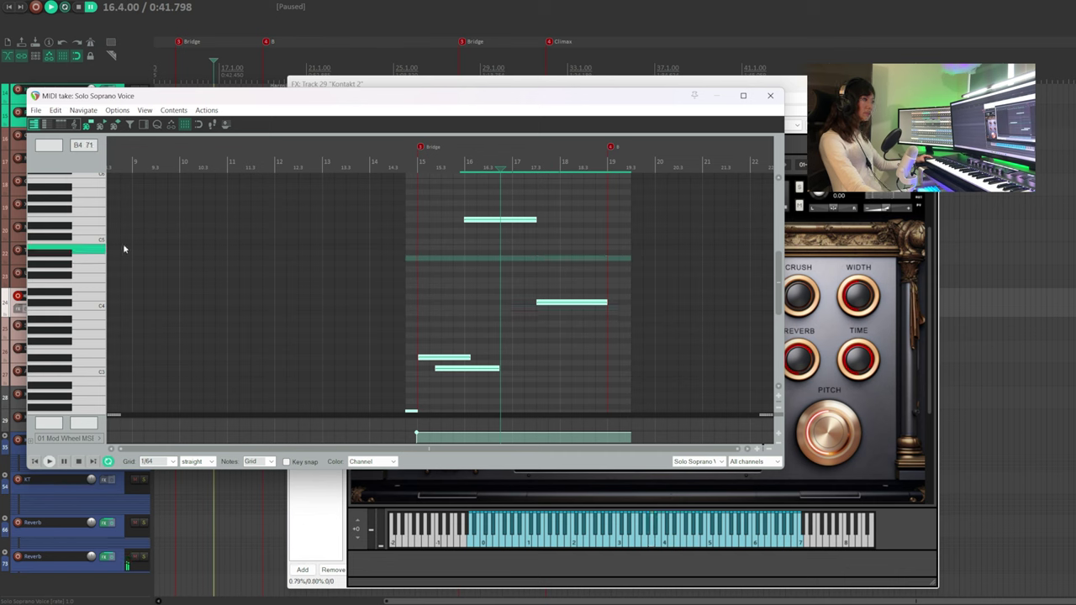
pyautogui.click(79, 194)
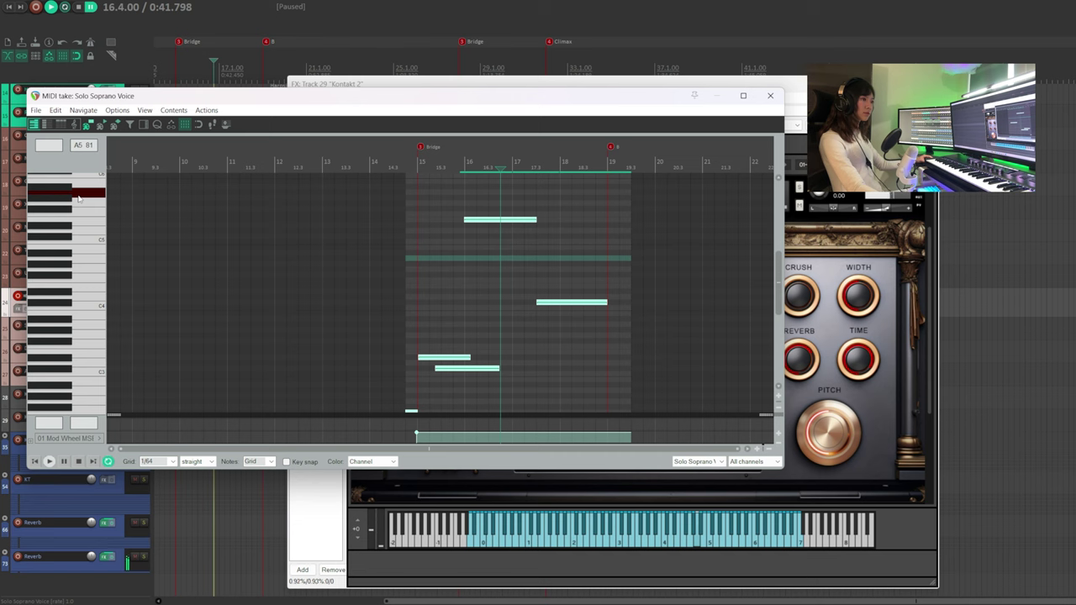
pyautogui.click(68, 371)
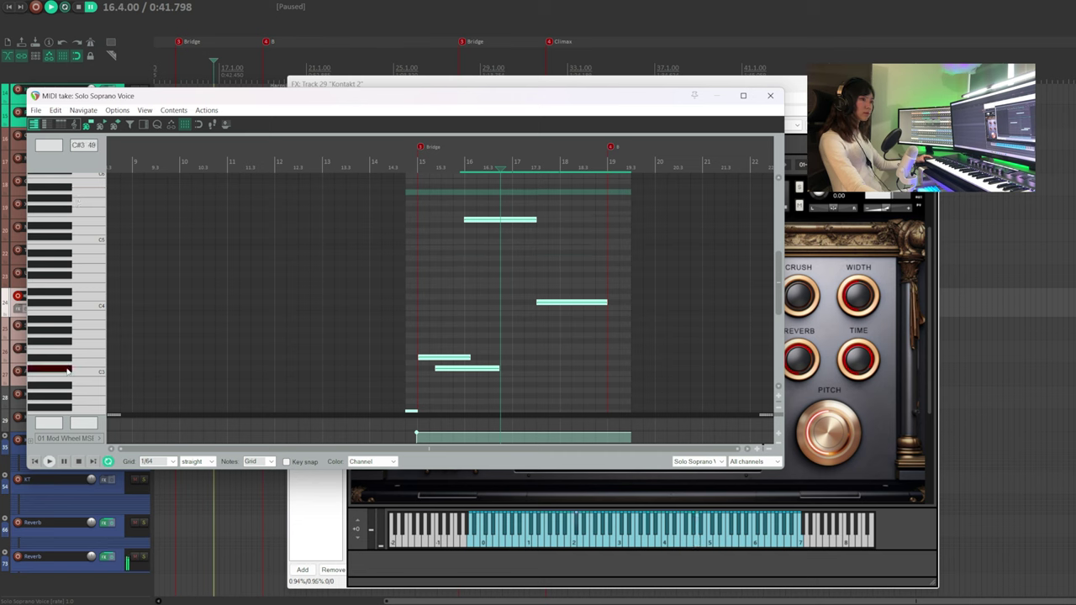
pyautogui.click(706, 84)
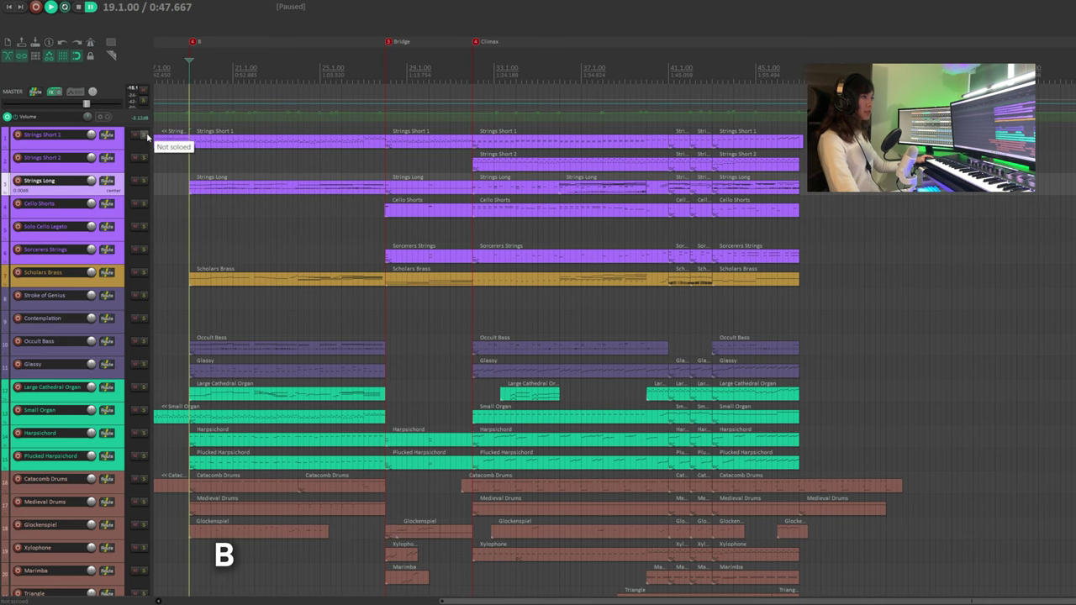
# Step: Solo Small Organ and Strings Long, and reposition the Strings Long editor window
pyautogui.scroll(-4, 128, 316)
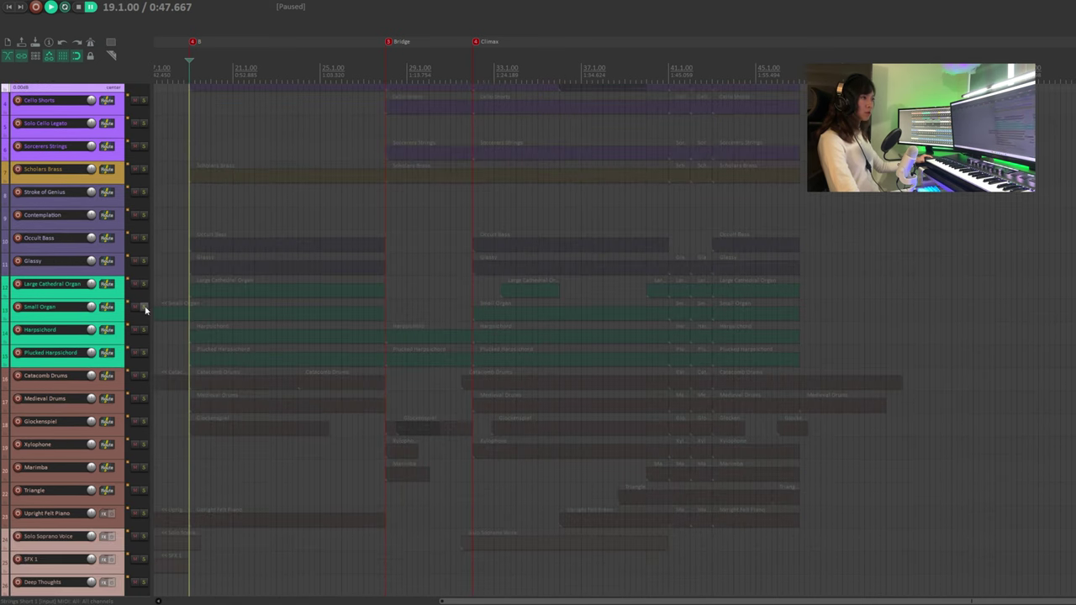
pyautogui.click(144, 306)
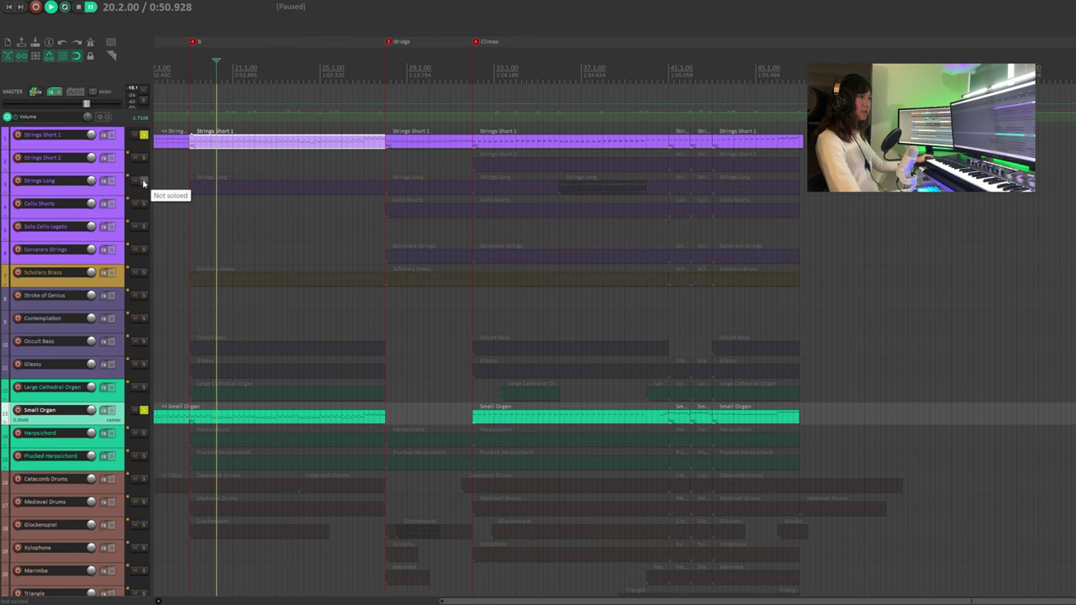
pyautogui.click(144, 181)
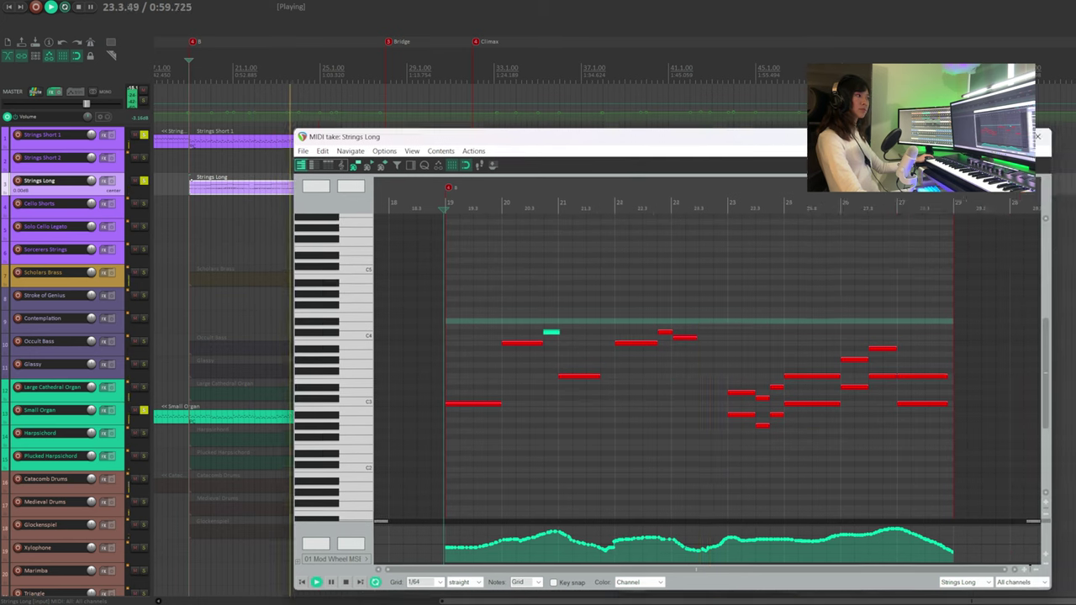
pyautogui.moveTo(822, 147); pyautogui.dragTo(754, 144)
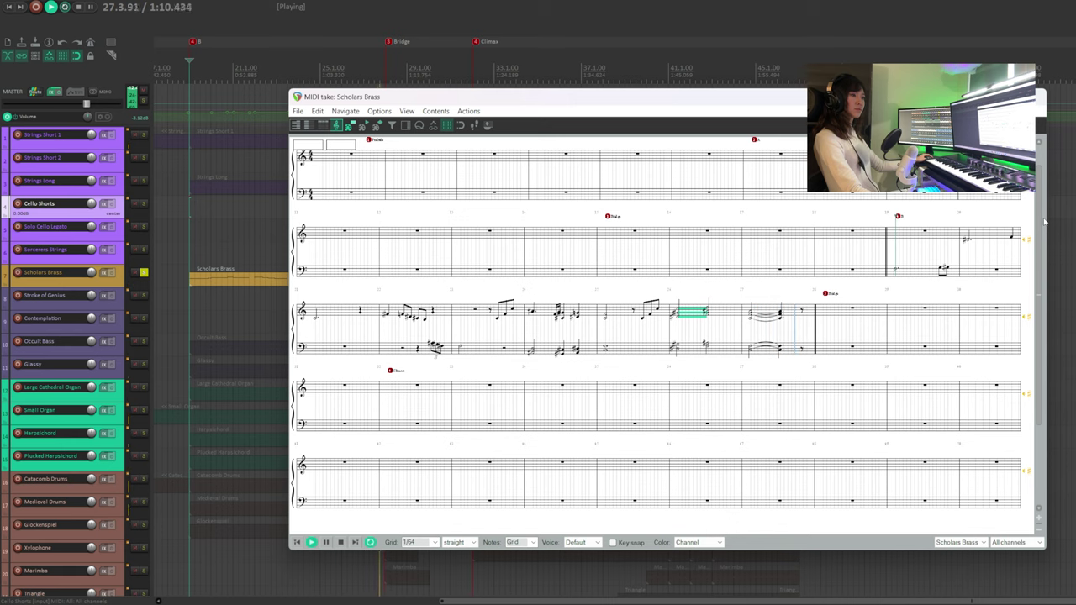
pyautogui.press('space')
pyautogui.press('Escape')
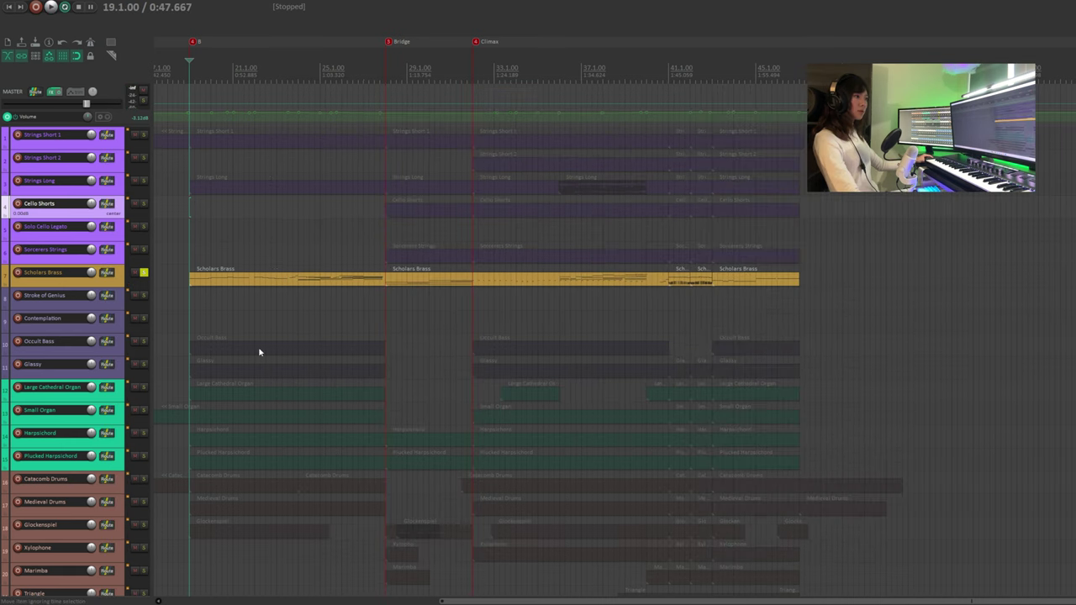
# Step: Solo Occult Bass and Glassy, play from bar 19, and open Scholars Brass in notation
pyautogui.click(144, 342)
pyautogui.click(144, 365)
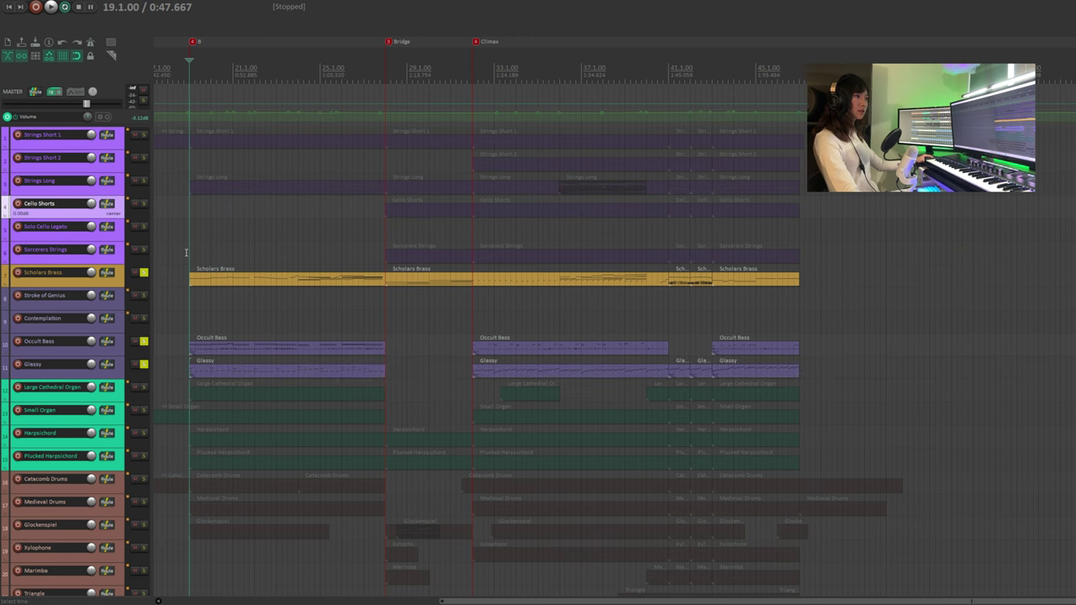
pyautogui.press('space')
pyautogui.doubleClick(237, 278)
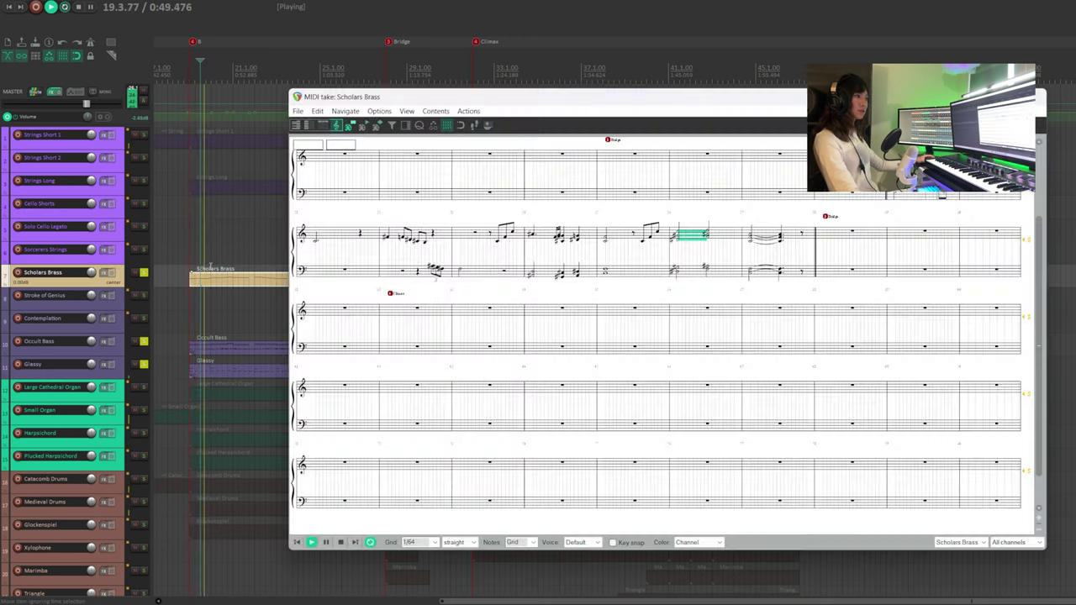
pyautogui.moveTo(546, 96); pyautogui.dragTo(623, 46)
# Step: Open the Occult Bass and Glassy parts in notation view, arranged side by side
pyautogui.doubleClick(251, 354)
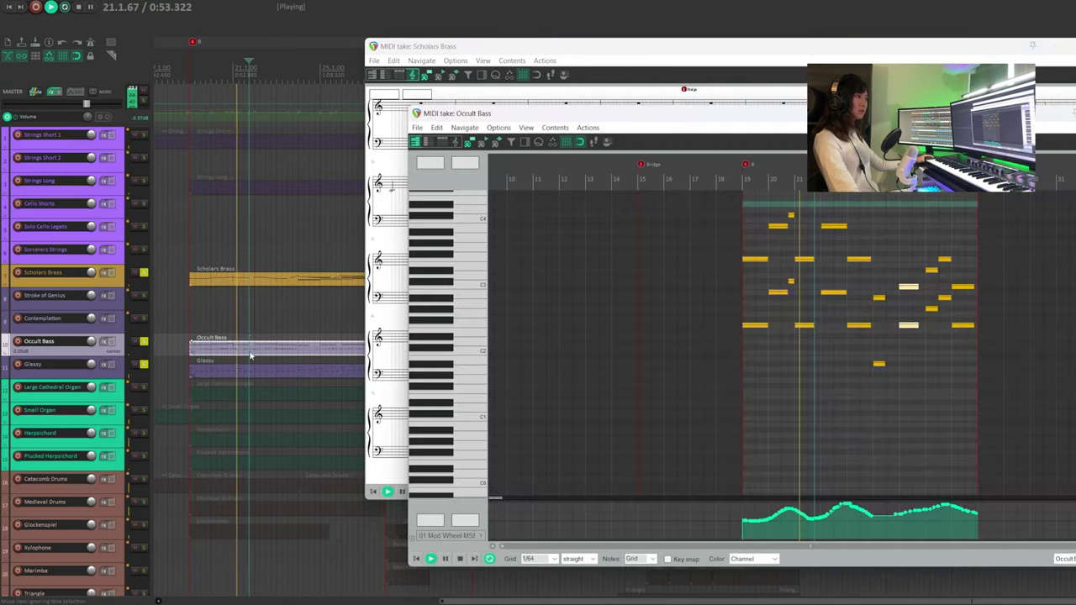
pyautogui.click(458, 141)
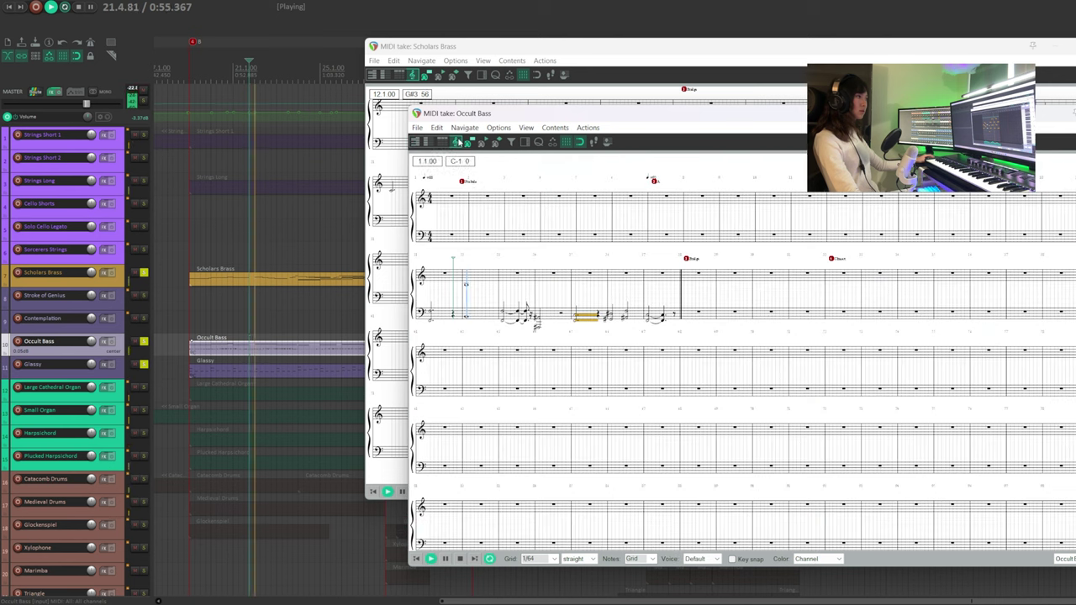
pyautogui.doubleClick(280, 373)
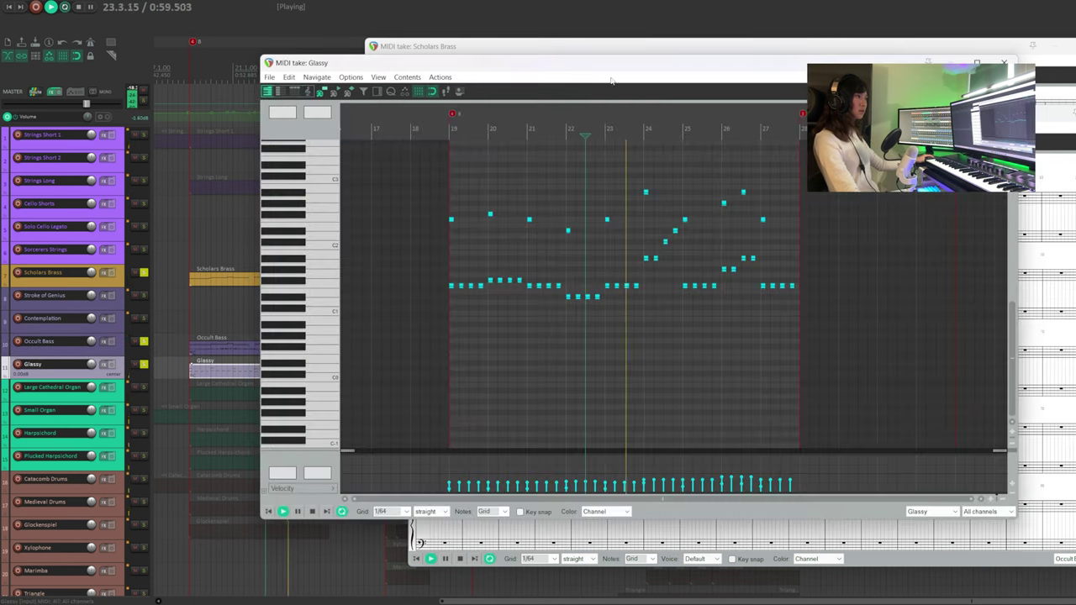
pyautogui.moveTo(637, 67); pyautogui.dragTo(765, 118)
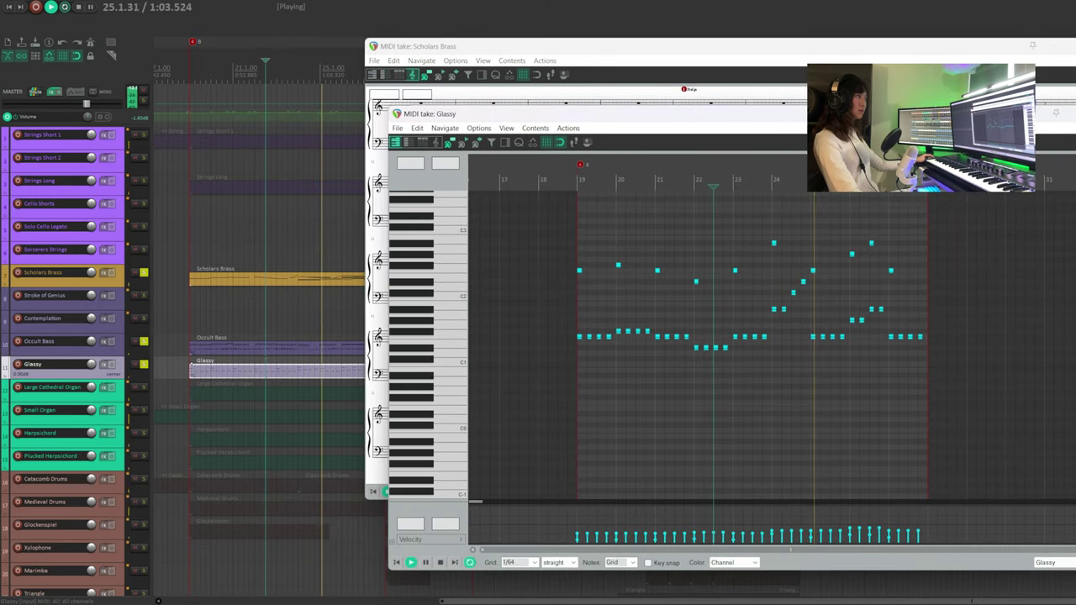
pyautogui.click(437, 145)
pyautogui.moveTo(488, 113); pyautogui.dragTo(473, 182)
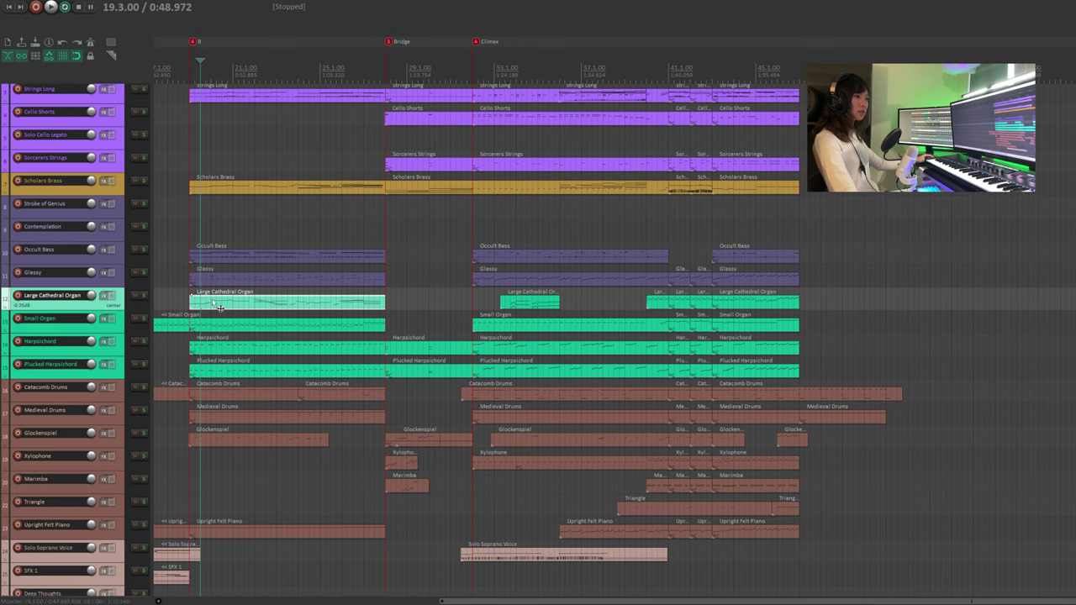
# Step: Open the Large Cathedral Organ part in a MIDI editor
pyautogui.doubleClick(210, 300)
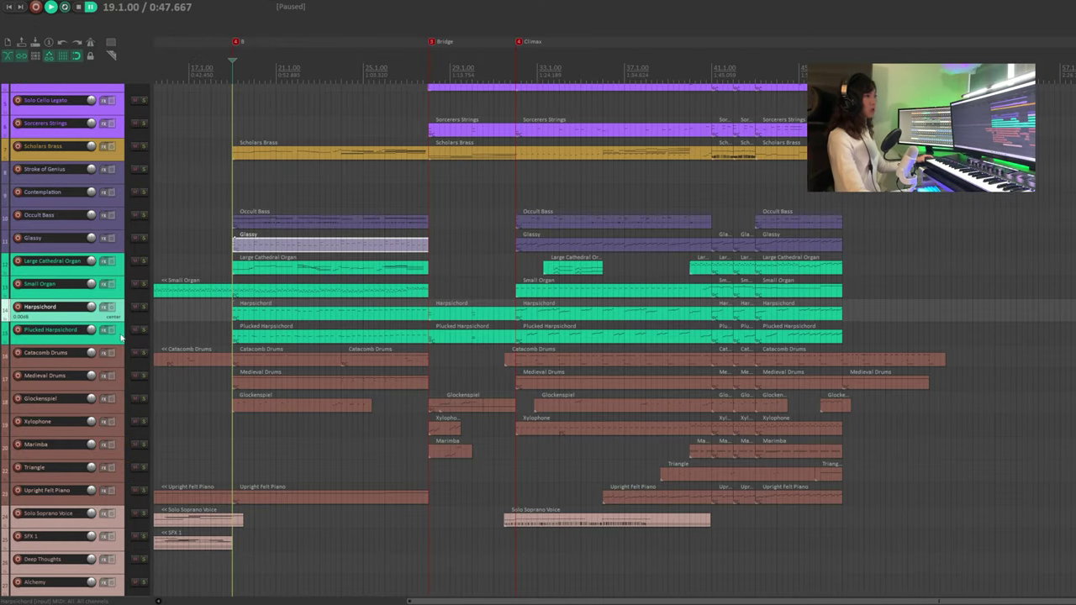
# Step: Solo both harpsichord tracks, play from marker 8, and open the Harpsichord part
pyautogui.click(122, 337)
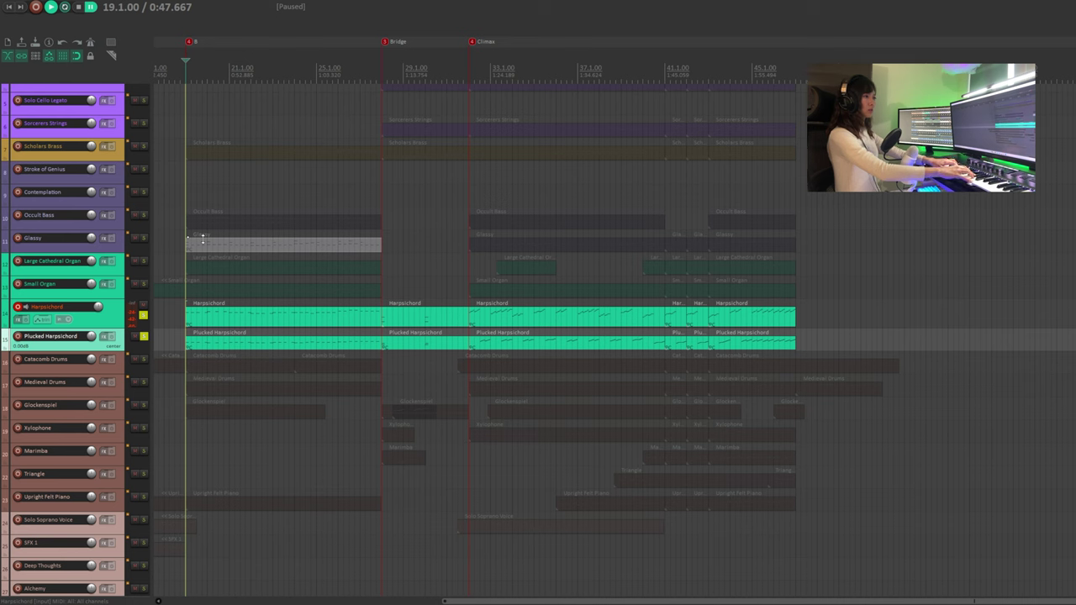
pyautogui.press('space')
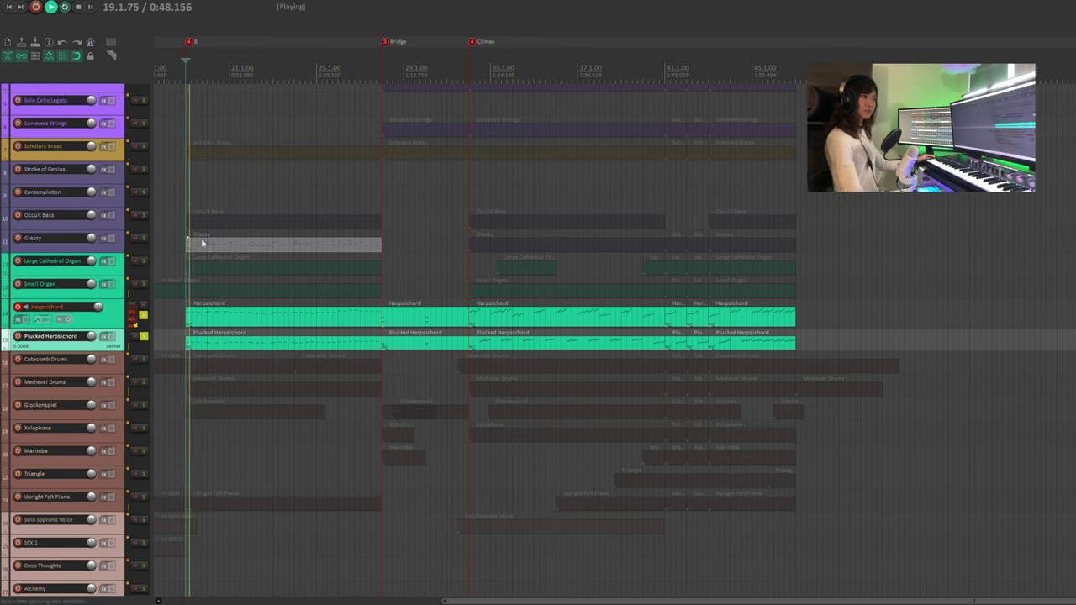
pyautogui.doubleClick(212, 318)
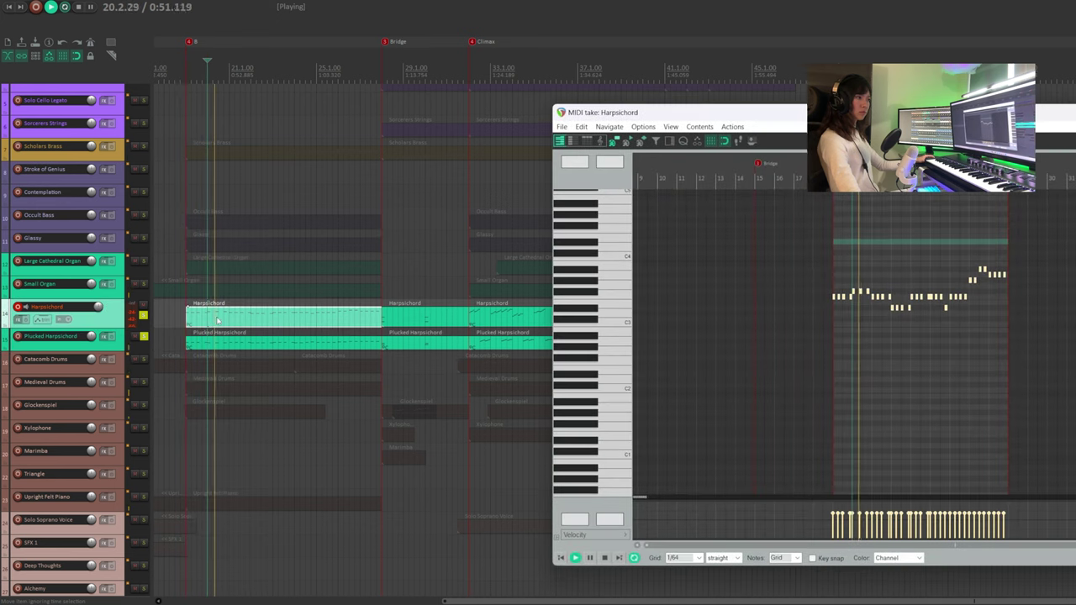
pyautogui.scroll(2, 674, 344)
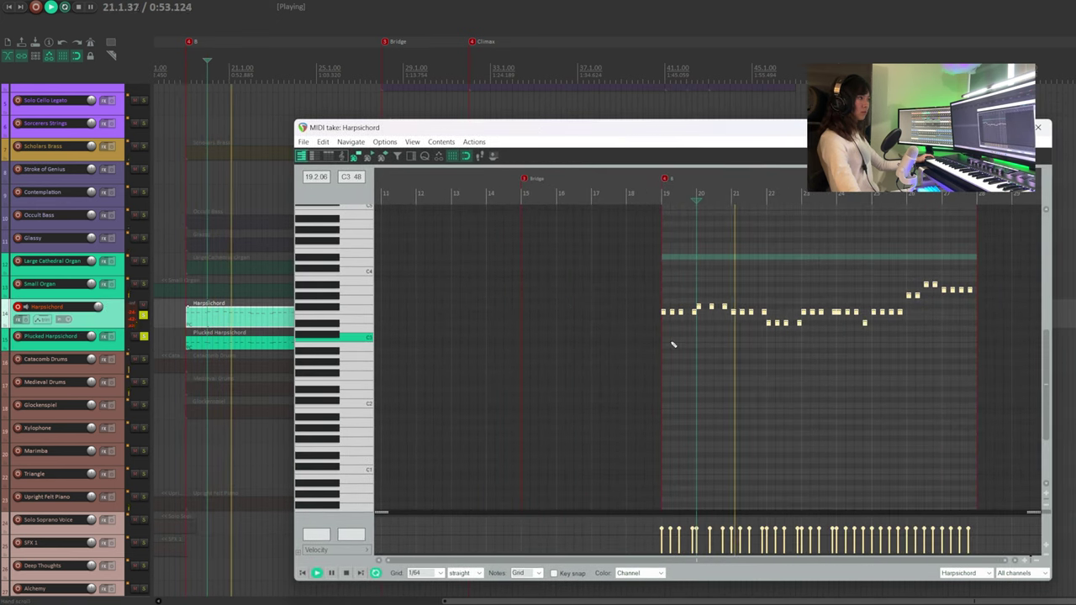
pyautogui.hscroll(3, 673, 343)
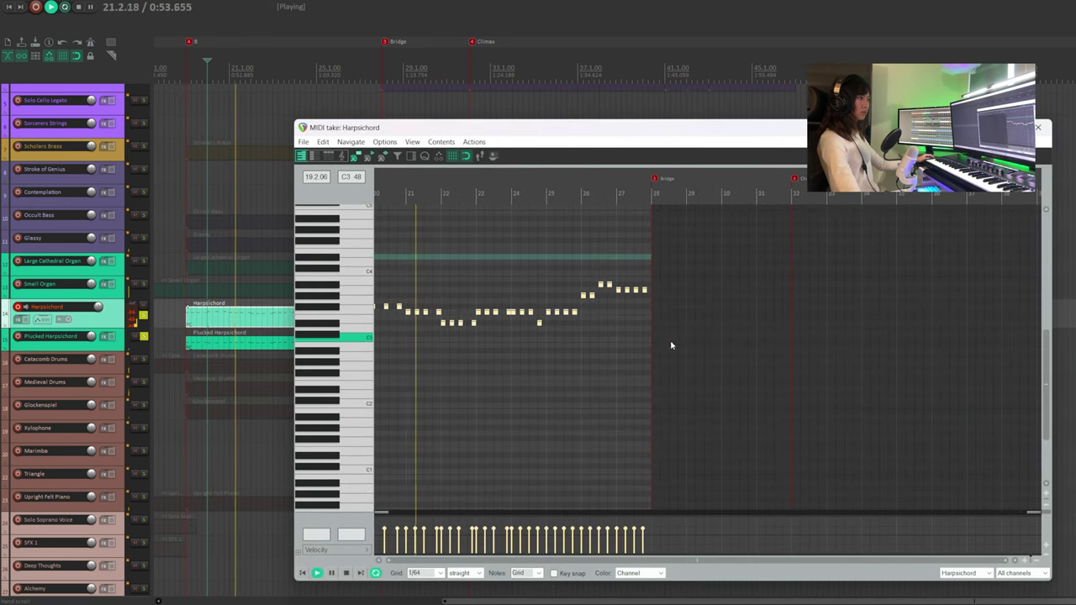
# Step: Open Plucked Harpsichord below it and show both harpsichord parts as notation
pyautogui.doubleClick(252, 344)
pyautogui.moveTo(679, 134); pyautogui.dragTo(571, 355)
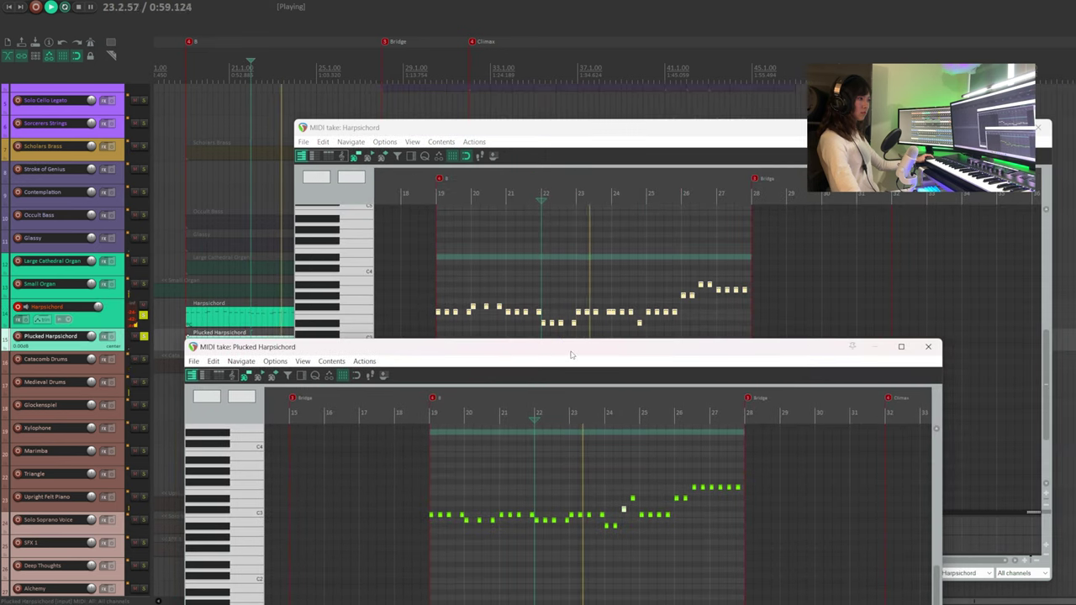
pyautogui.click(341, 155)
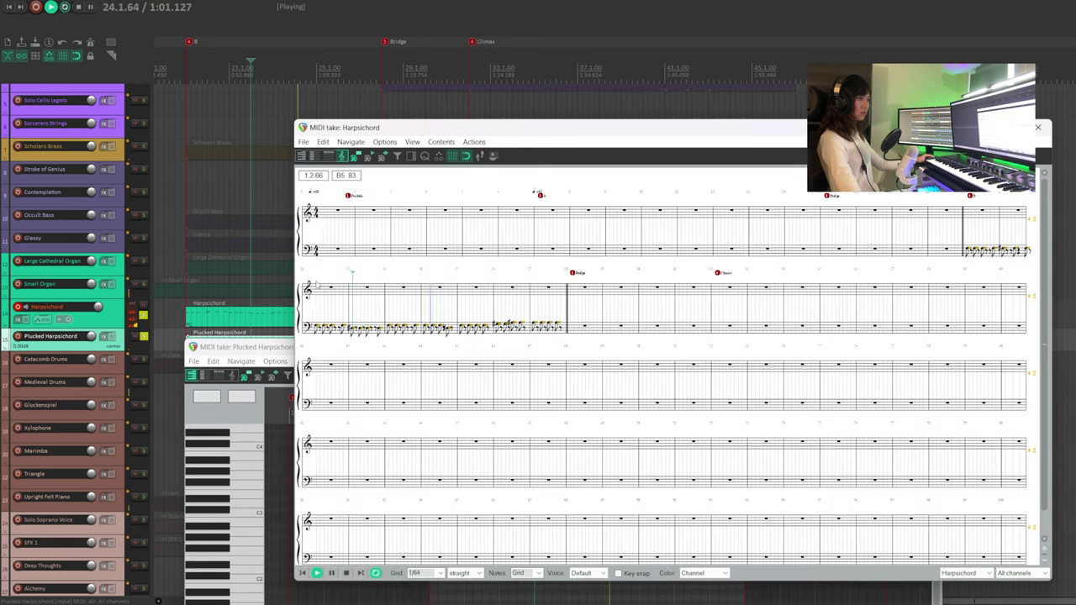
pyautogui.click(234, 375)
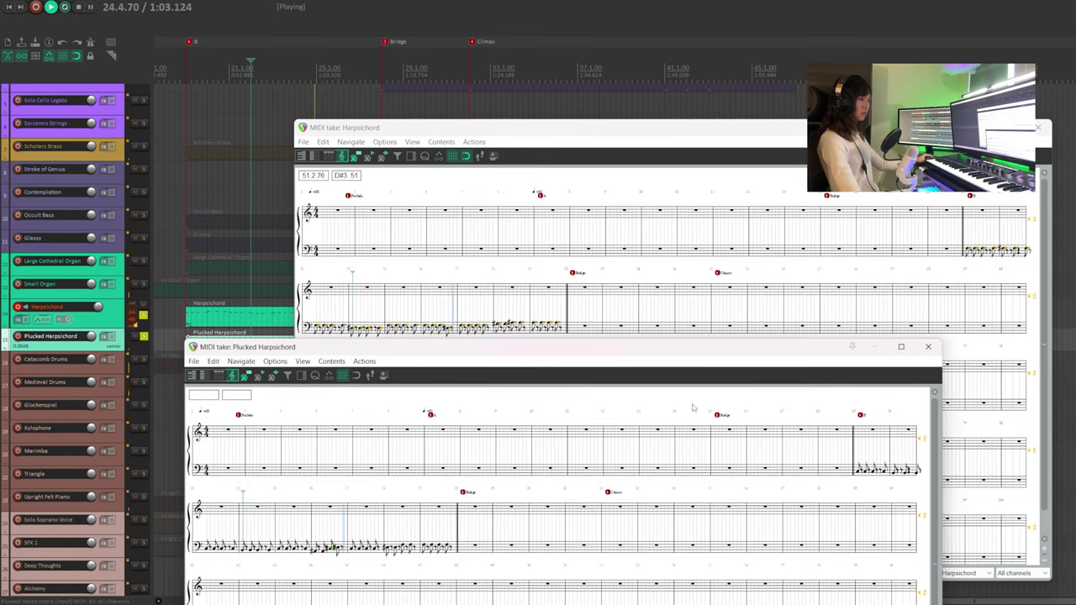
pyautogui.moveTo(653, 368); pyautogui.dragTo(744, 361)
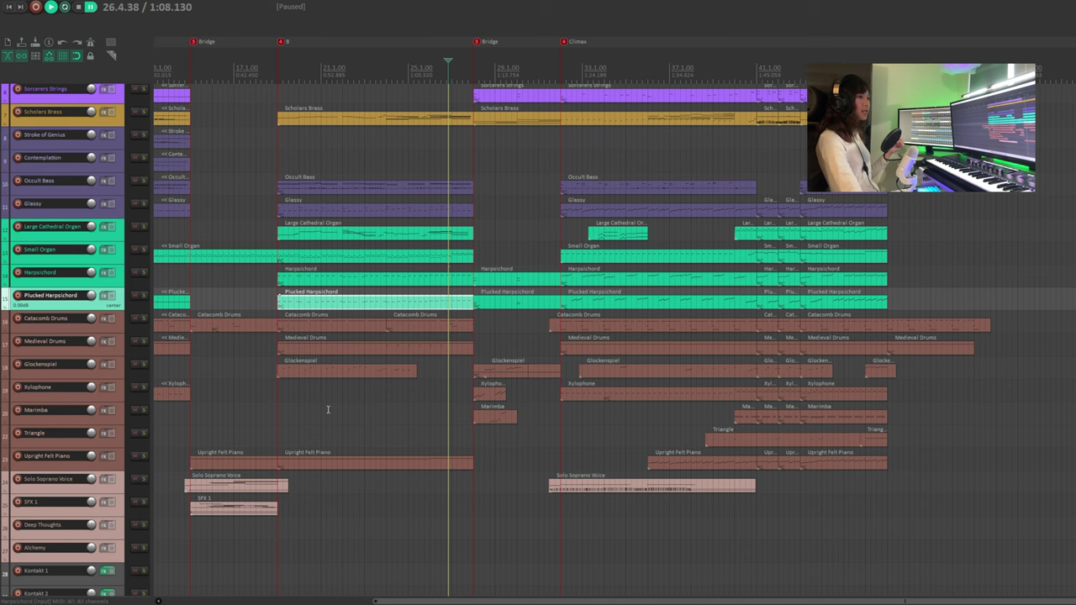
pyautogui.press('space')
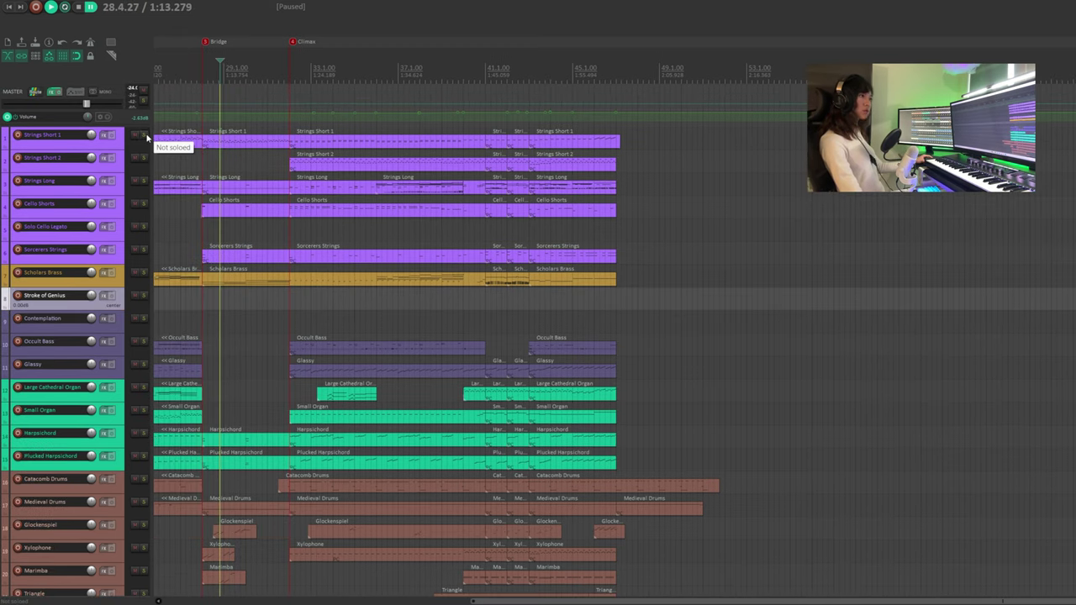
# Step: Solo the Strings Short 1, Scholars Brass and Medieval Drums tracks
pyautogui.click(144, 135)
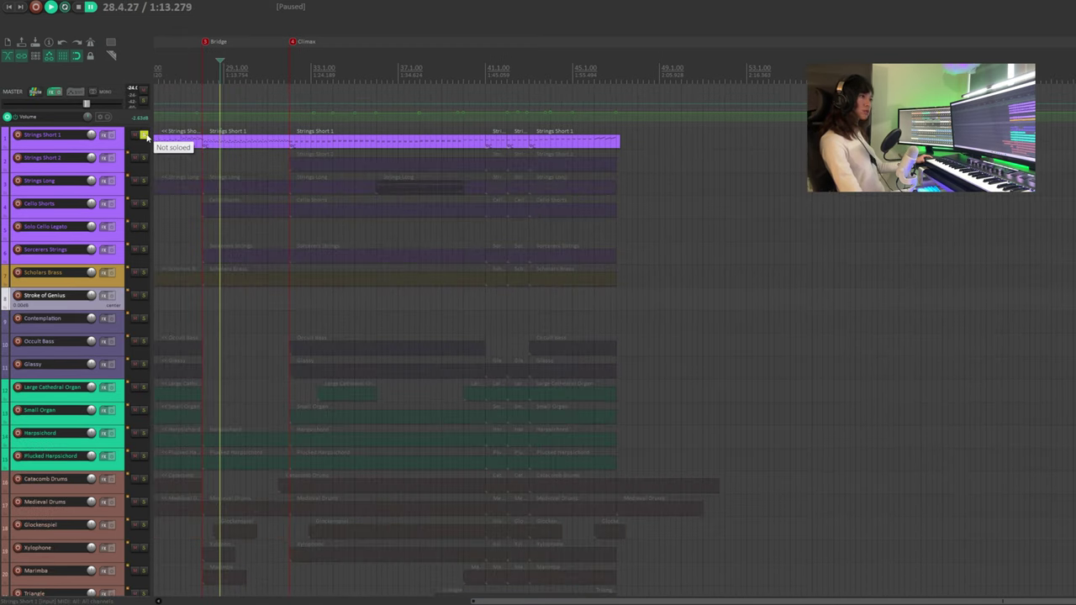
pyautogui.click(144, 274)
pyautogui.scroll(-5, 126, 243)
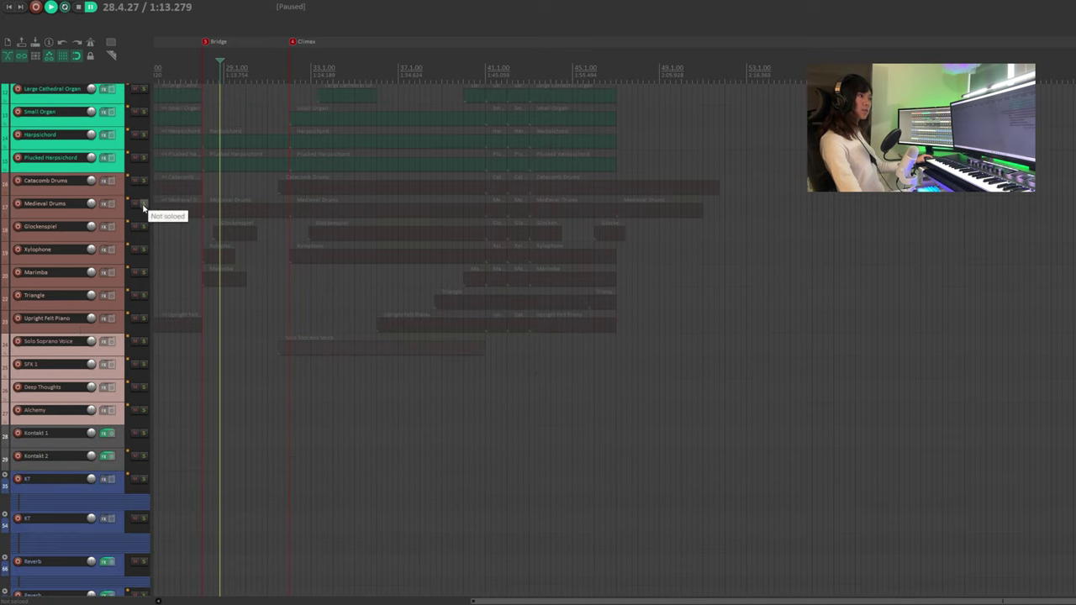
pyautogui.click(144, 204)
pyautogui.scroll(5, 11, 266)
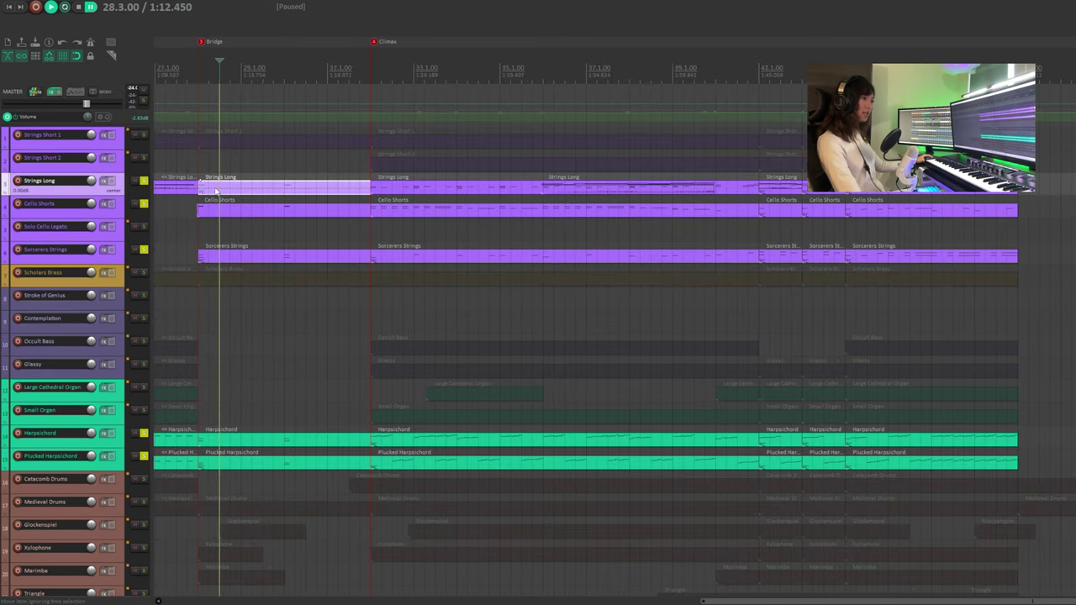
# Step: Open the Strings Long part and play back its notes, then stop
pyautogui.doubleClick(215, 191)
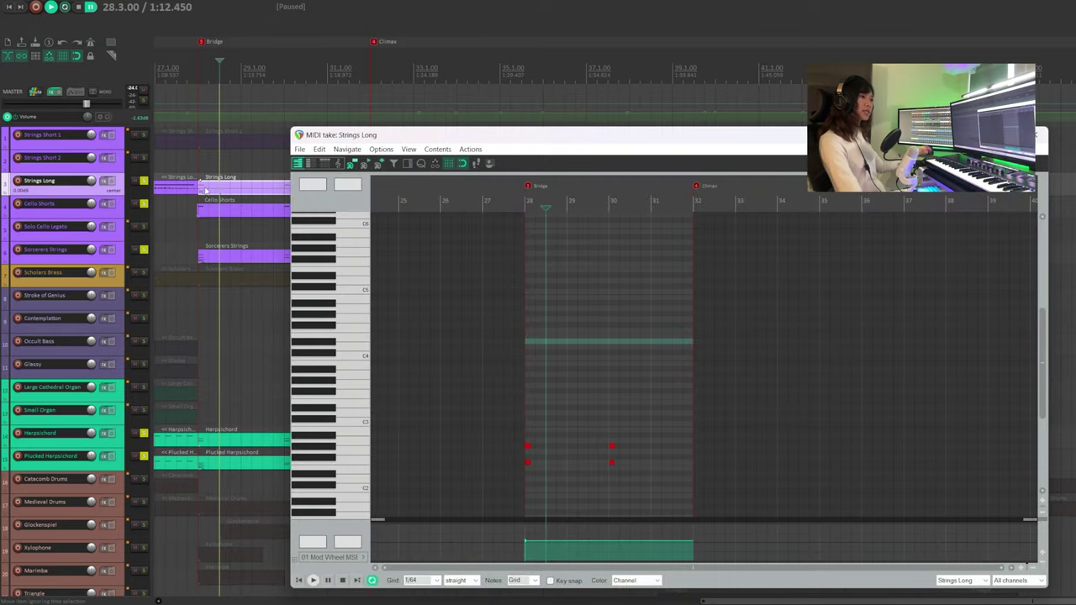
pyautogui.click(514, 206)
pyautogui.press('space')
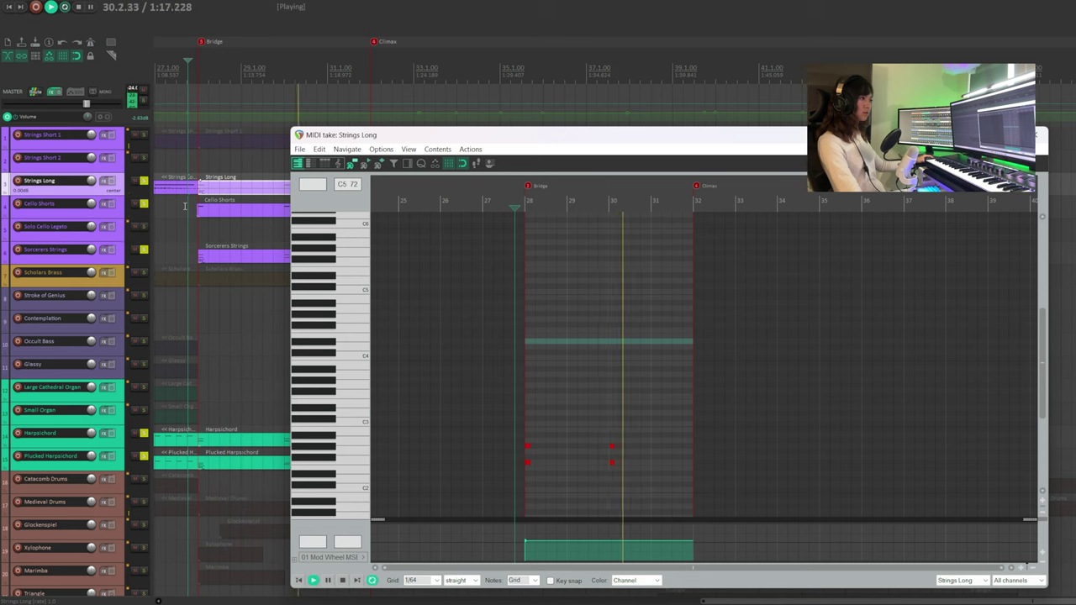
pyautogui.press('space')
pyautogui.scroll(3, 479, 452)
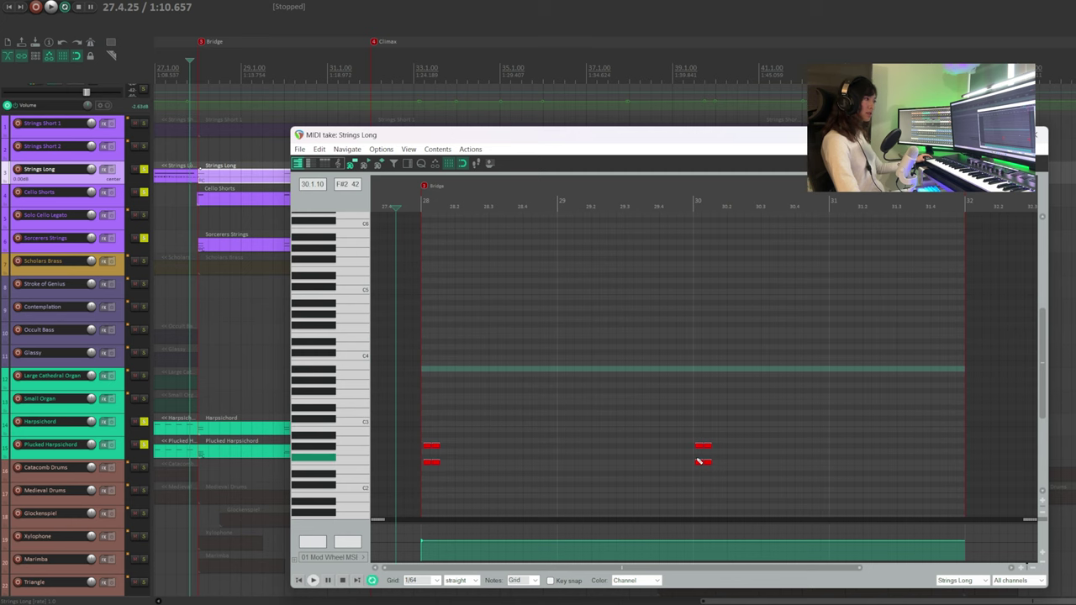
# Step: Close the Strings Long editor and solo the Glockenspiel, Xylophone and Marimba tracks
pyautogui.press('Escape')
pyautogui.scroll(-3, 145, 297)
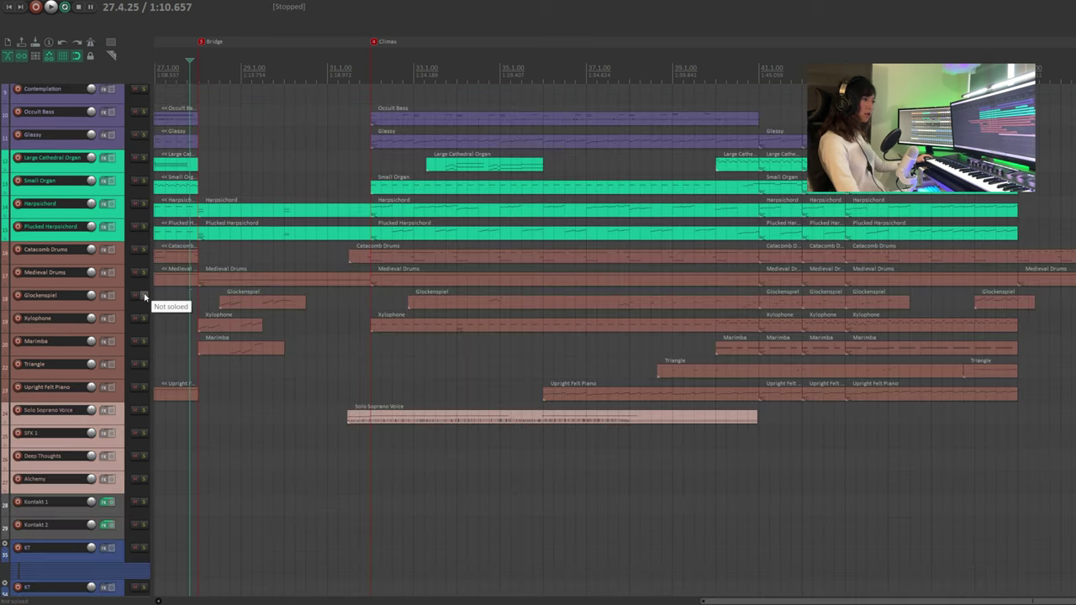
pyautogui.click(144, 296)
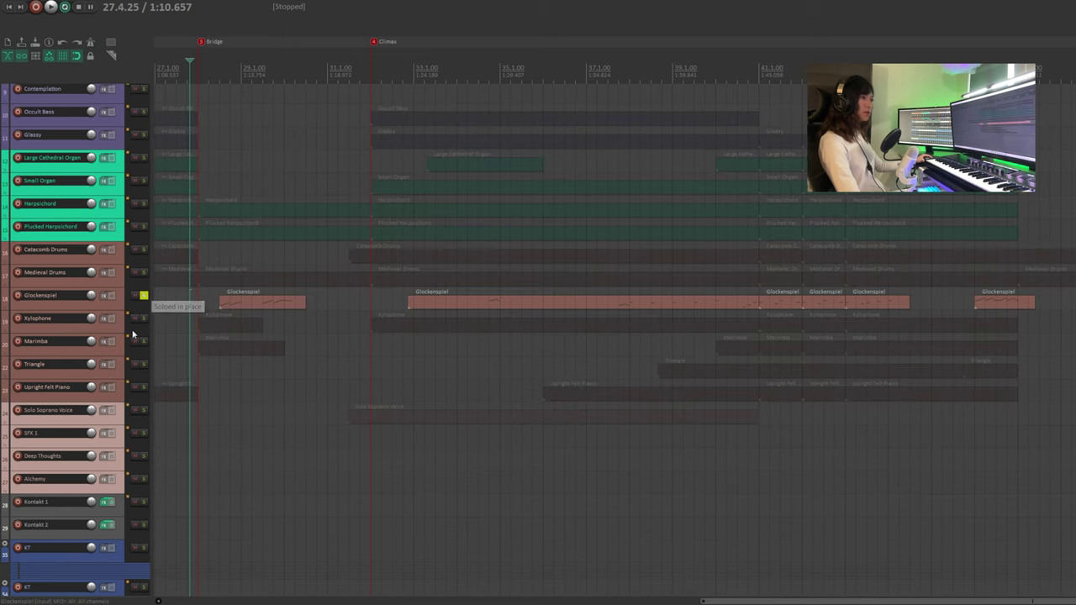
pyautogui.click(144, 319)
pyautogui.click(143, 341)
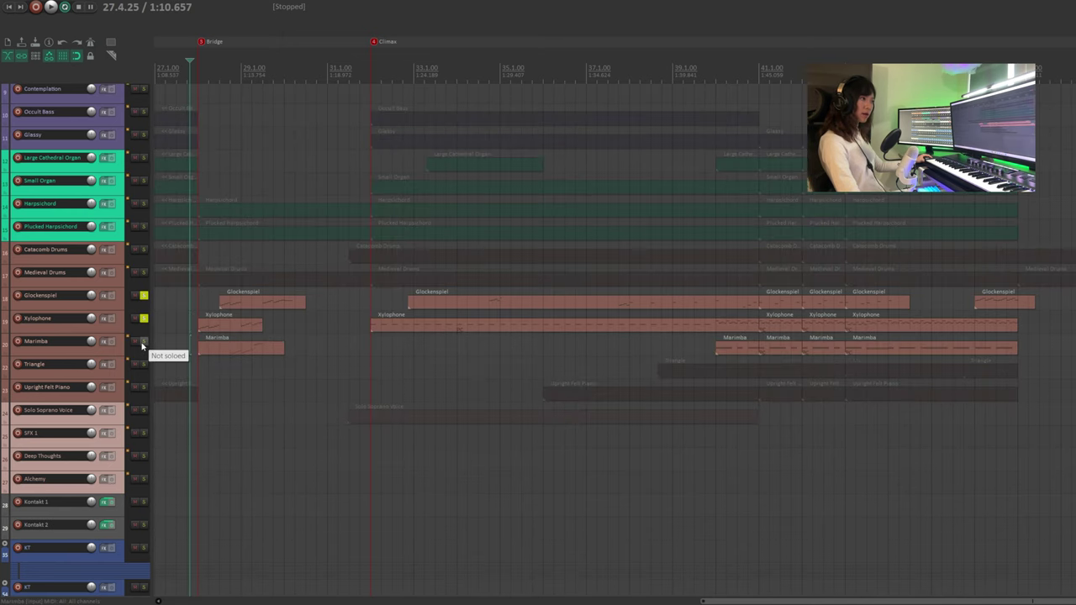
# Step: Zoom in on the soloed mallet tracks, play them, then zoom back out to the full arrangement
pyautogui.press('`')
pyautogui.press('space')
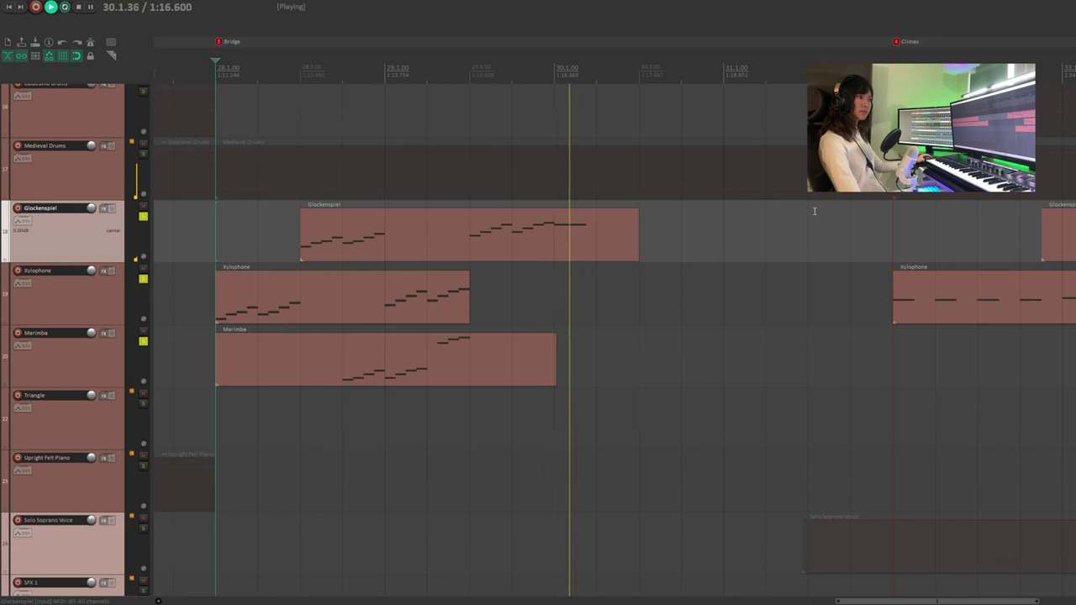
pyautogui.press('`')
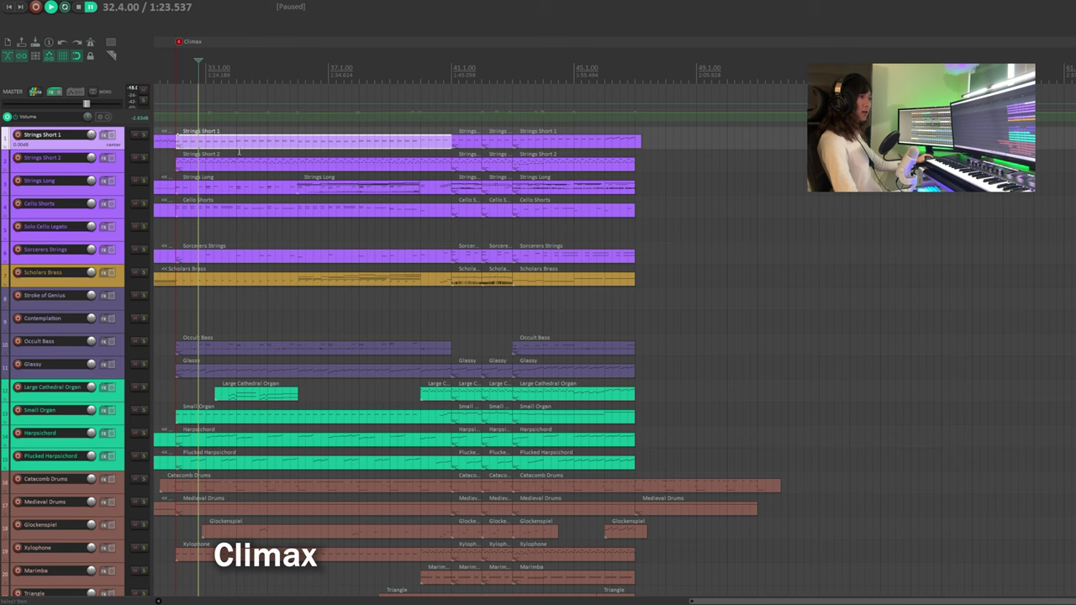
# Step: Open and review the Strings Short 1, Strings Short 2 and Strings Long parts in note editors
pyautogui.click(238, 153)
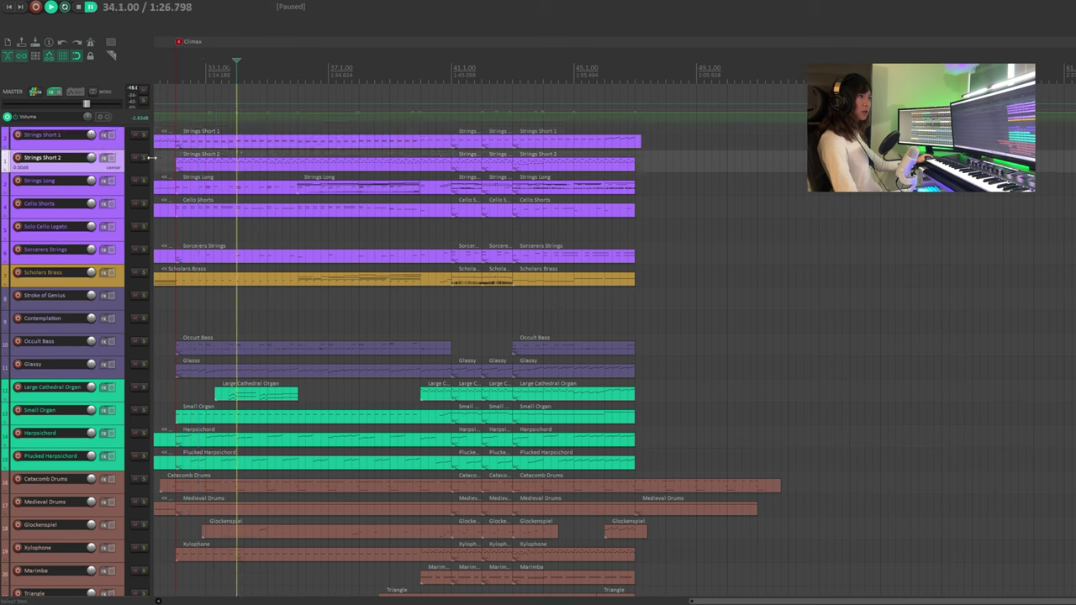
pyautogui.click(240, 135)
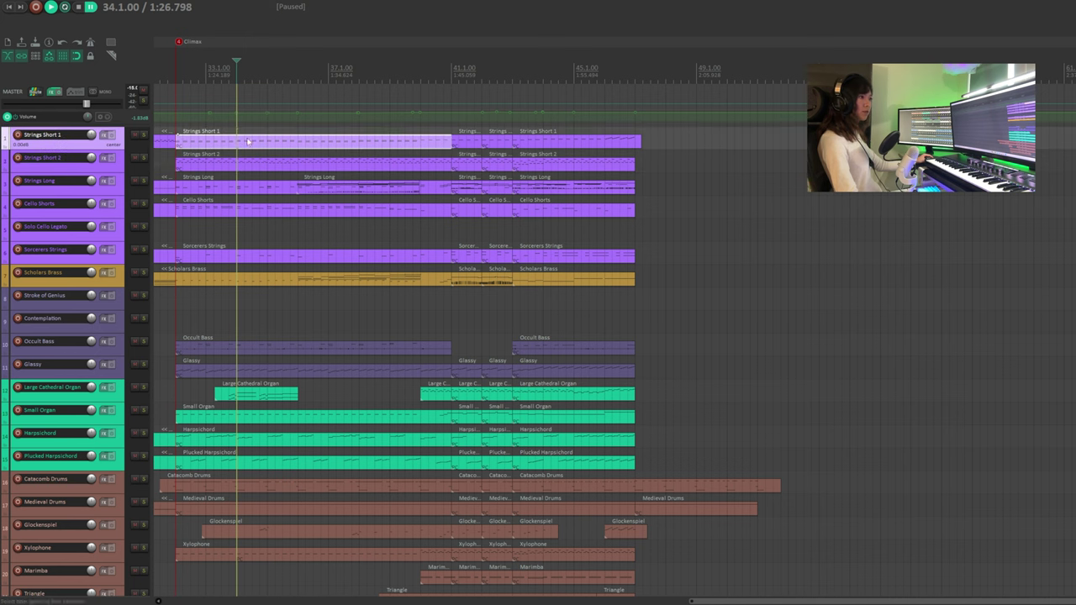
pyautogui.doubleClick(245, 142)
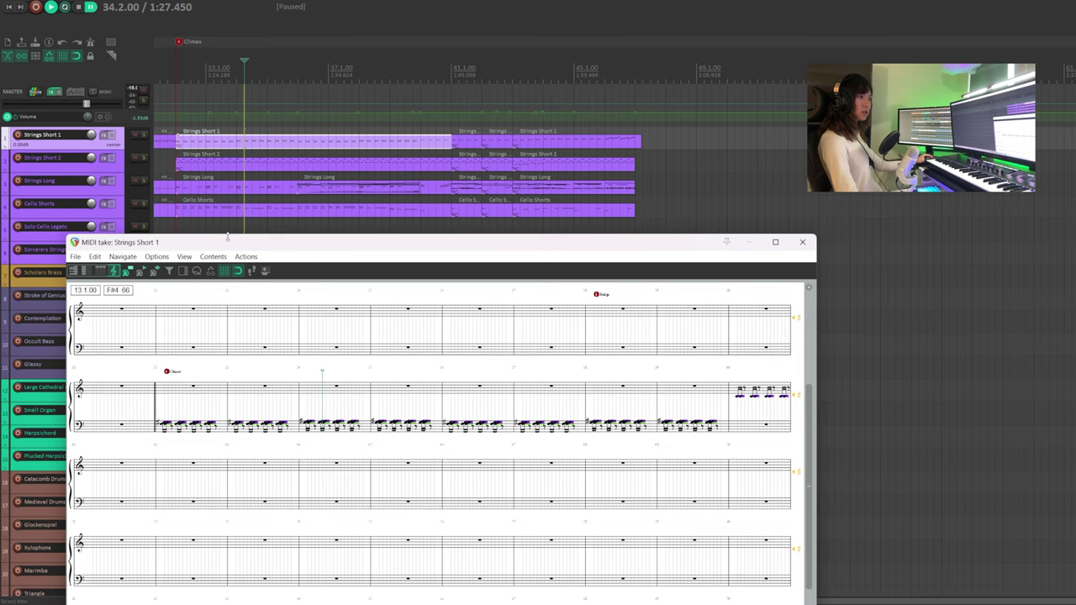
pyautogui.moveTo(229, 243); pyautogui.dragTo(282, 190)
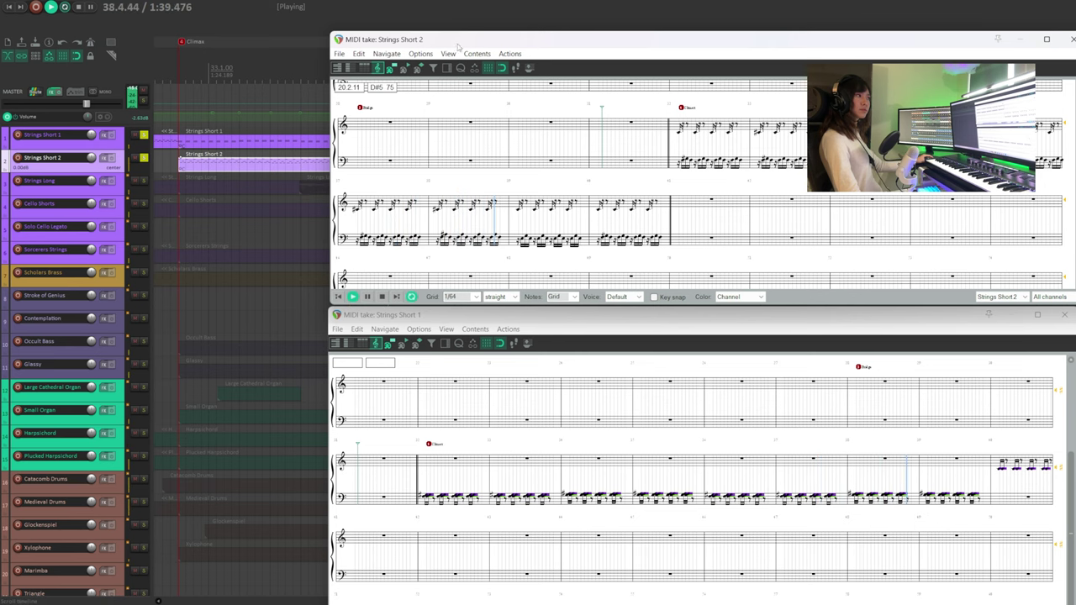
pyautogui.moveTo(458, 46); pyautogui.dragTo(454, 46)
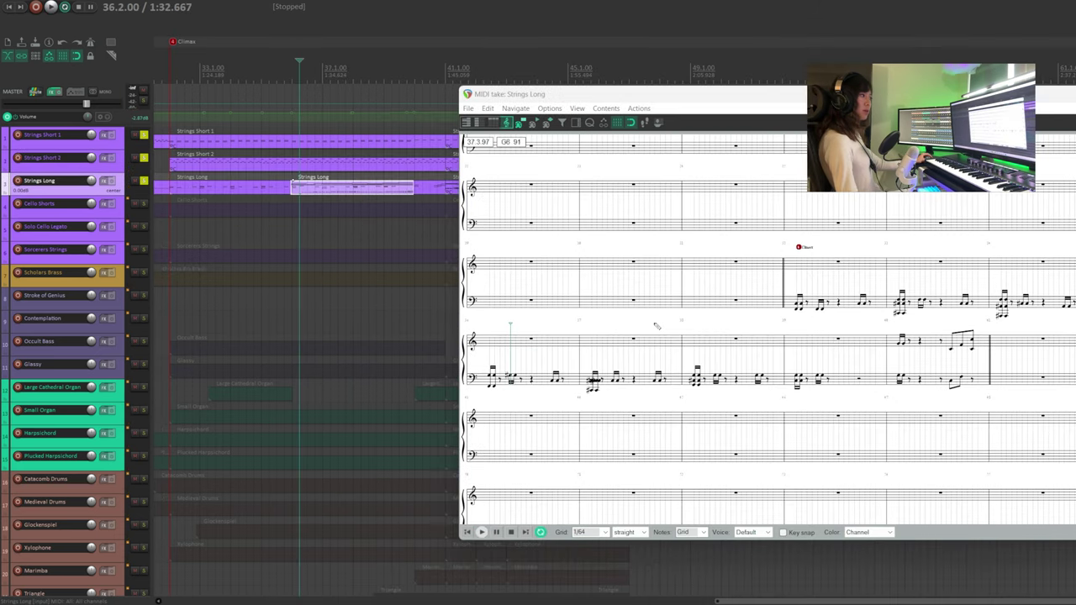
pyautogui.doubleClick(317, 191)
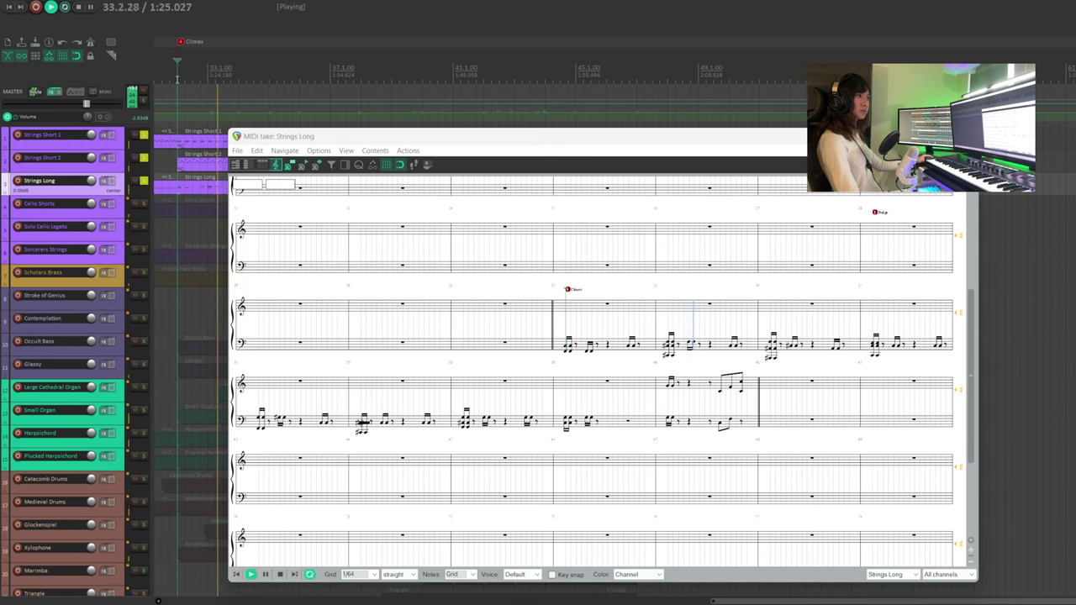
pyautogui.moveTo(282, 138); pyautogui.dragTo(249, 250)
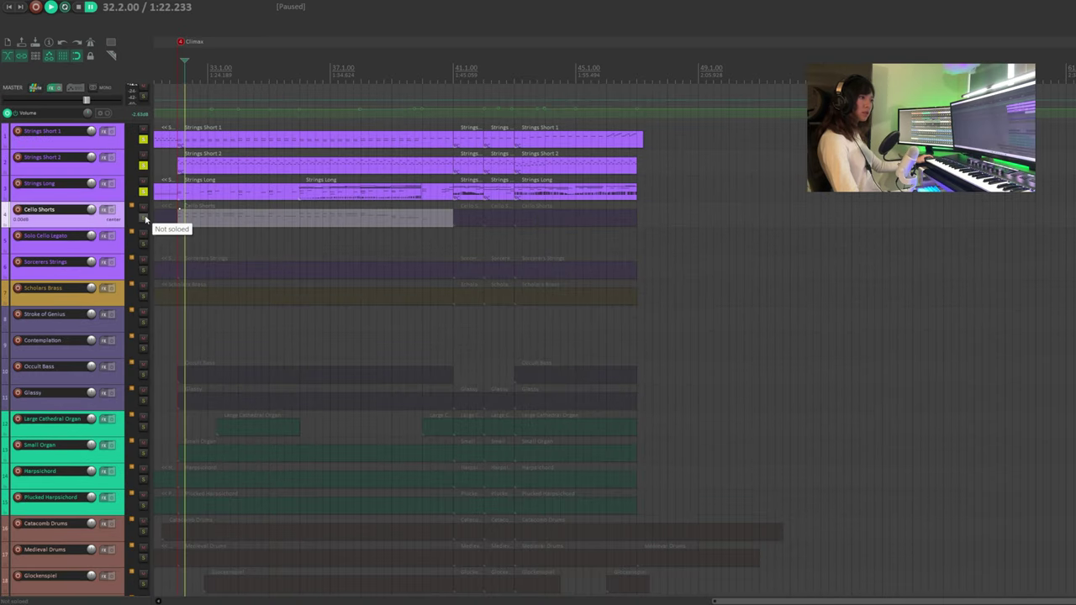
# Step: Solo Cello Shorts and audition its part in the note editor, then stop playback
pyautogui.click(146, 219)
pyautogui.doubleClick(186, 219)
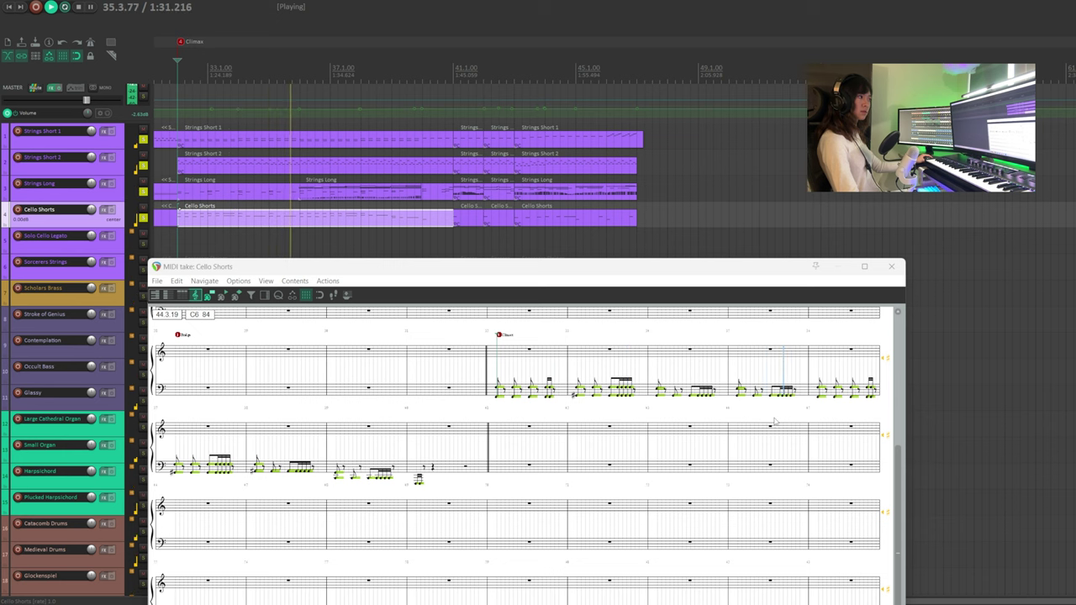
pyautogui.click(313, 230)
pyautogui.press('space')
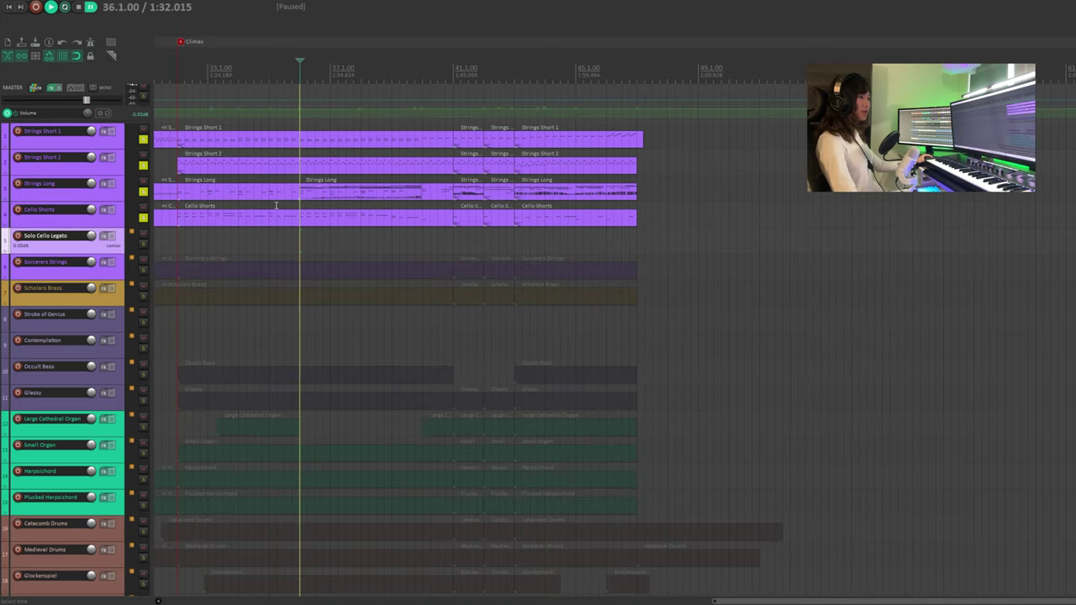
# Step: Audition the Strings Long part from bar 36 in its note editor, then select the part
pyautogui.doubleClick(353, 191)
pyautogui.press('space')
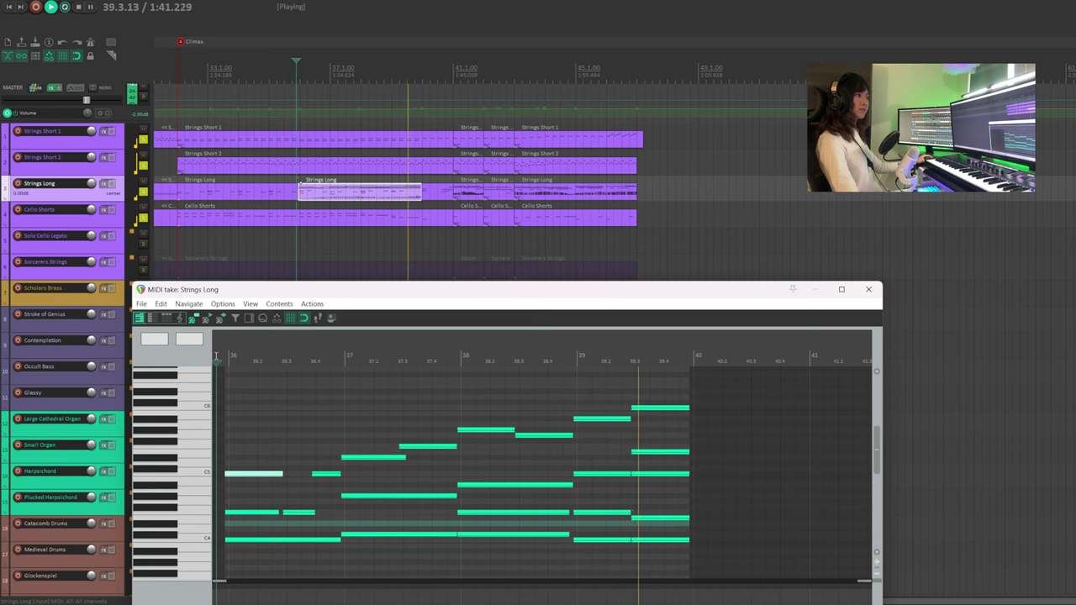
pyautogui.click(868, 289)
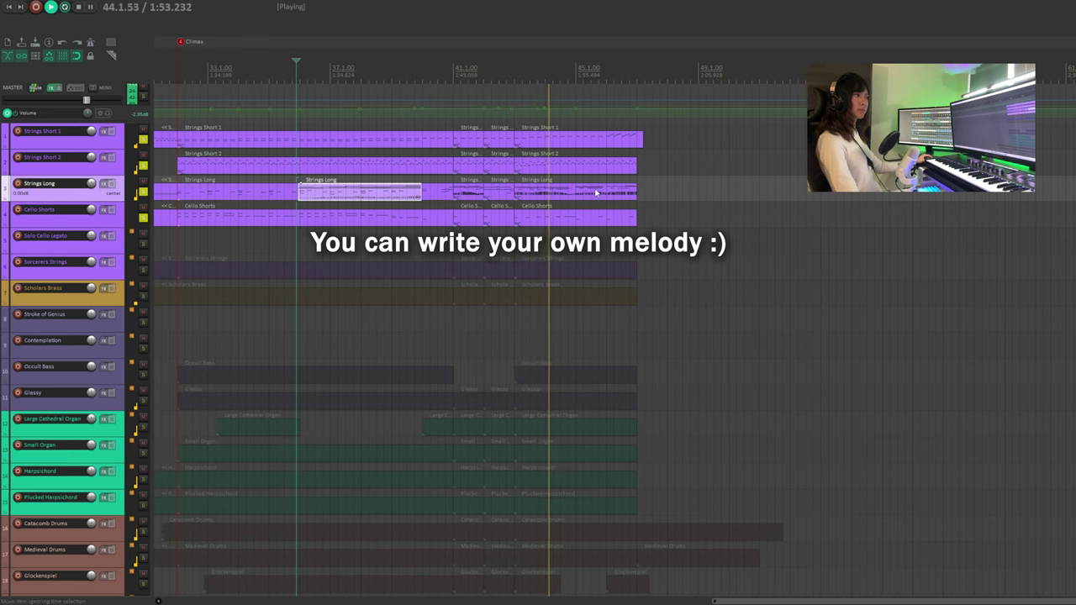
pyautogui.click(596, 193)
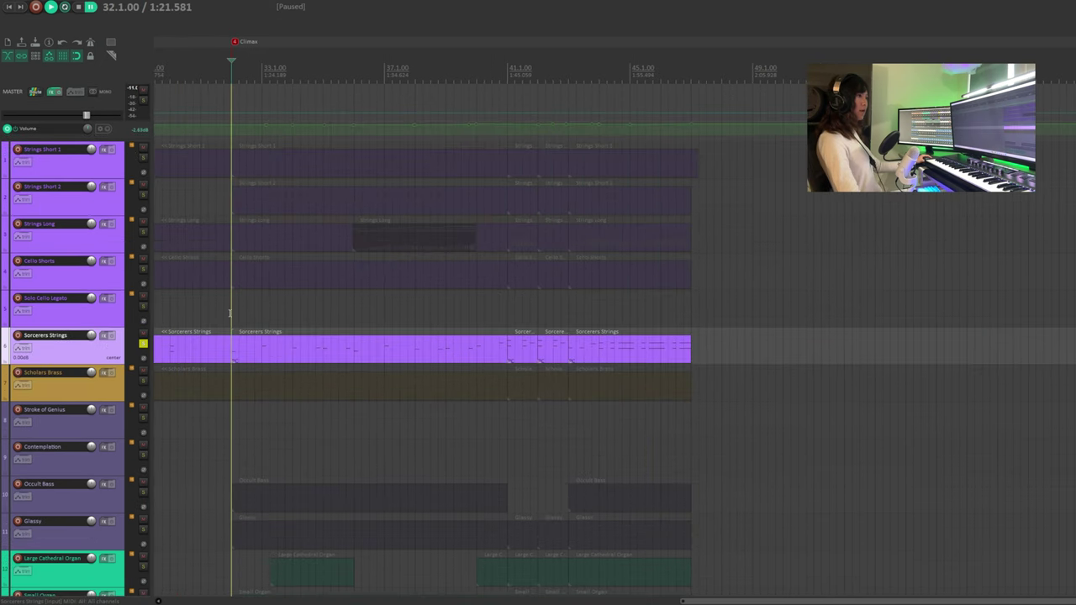
# Step: Play the first Scholars Brass part in its note editor from bar 36
pyautogui.press('space')
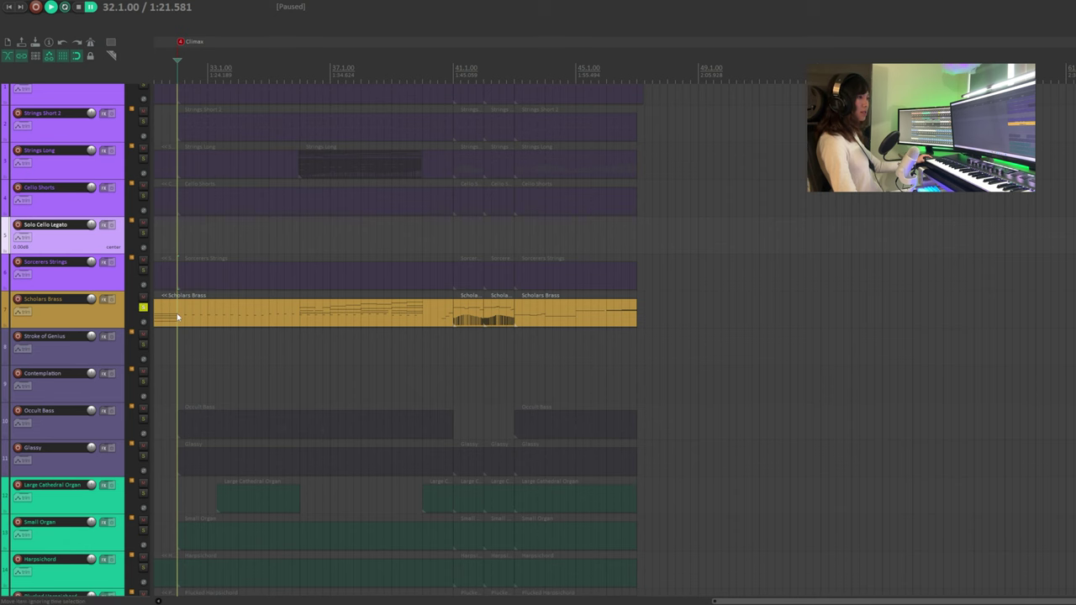
pyautogui.doubleClick(212, 309)
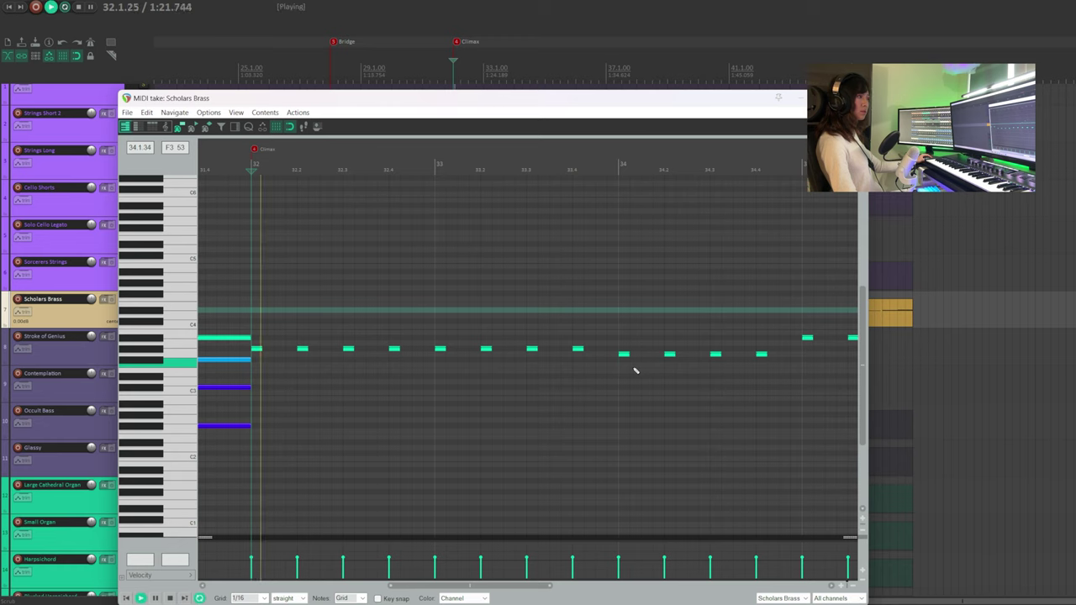
pyautogui.scroll(-6, 632, 370)
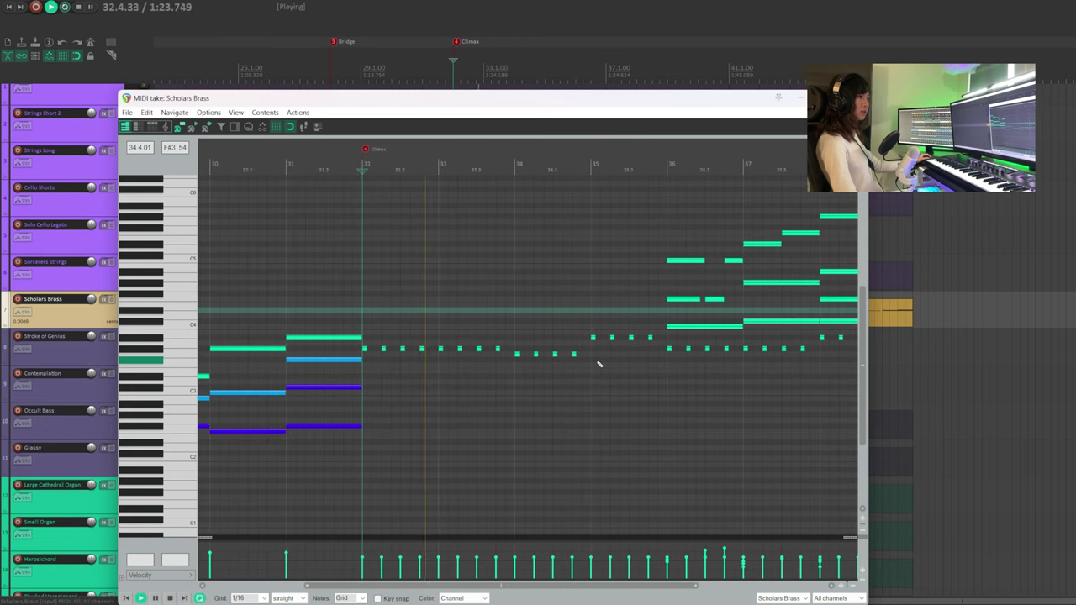
pyautogui.hscroll(2, 597, 362)
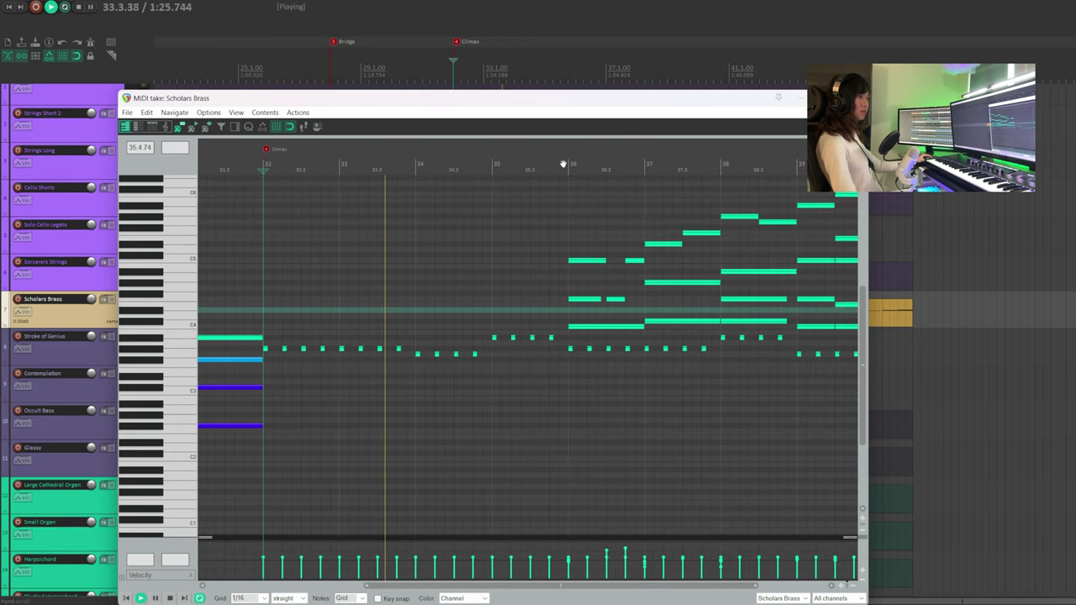
pyautogui.click(563, 163)
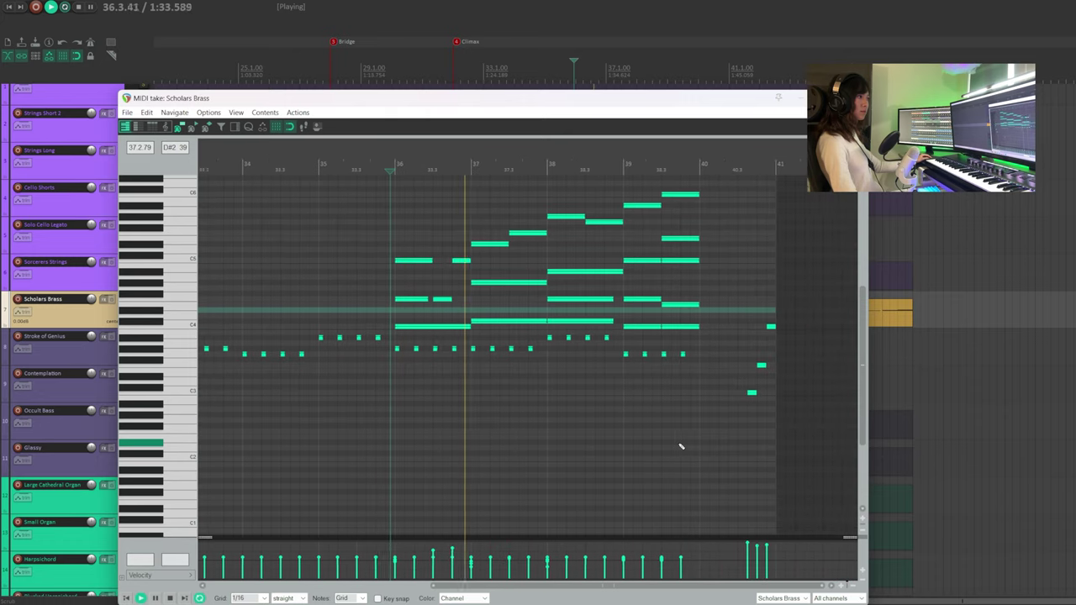
pyautogui.scroll(2, 168, 367)
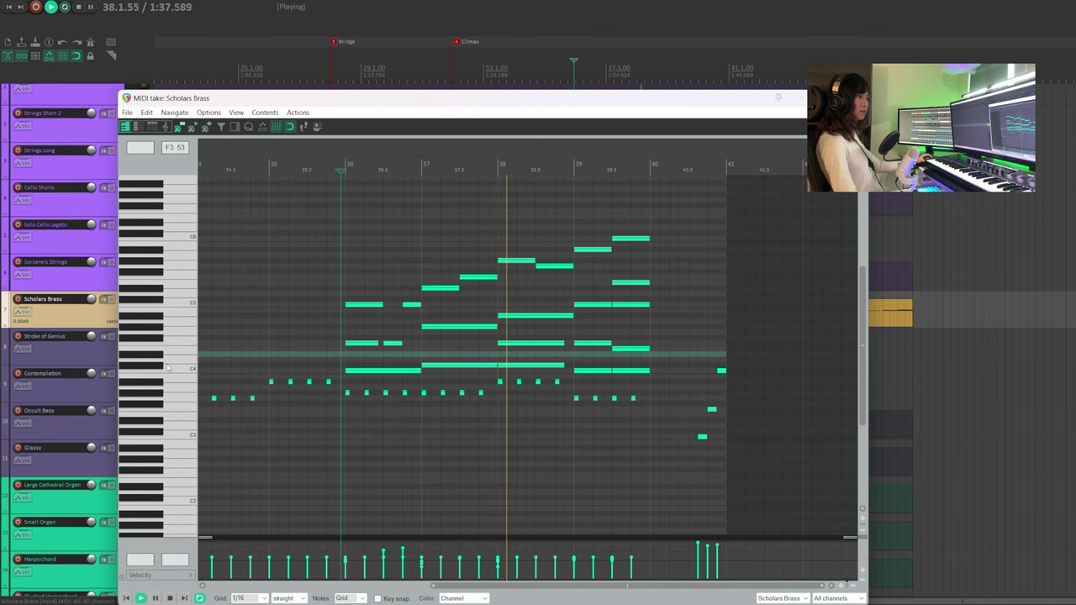
pyautogui.moveTo(393, 107); pyautogui.dragTo(445, 345)
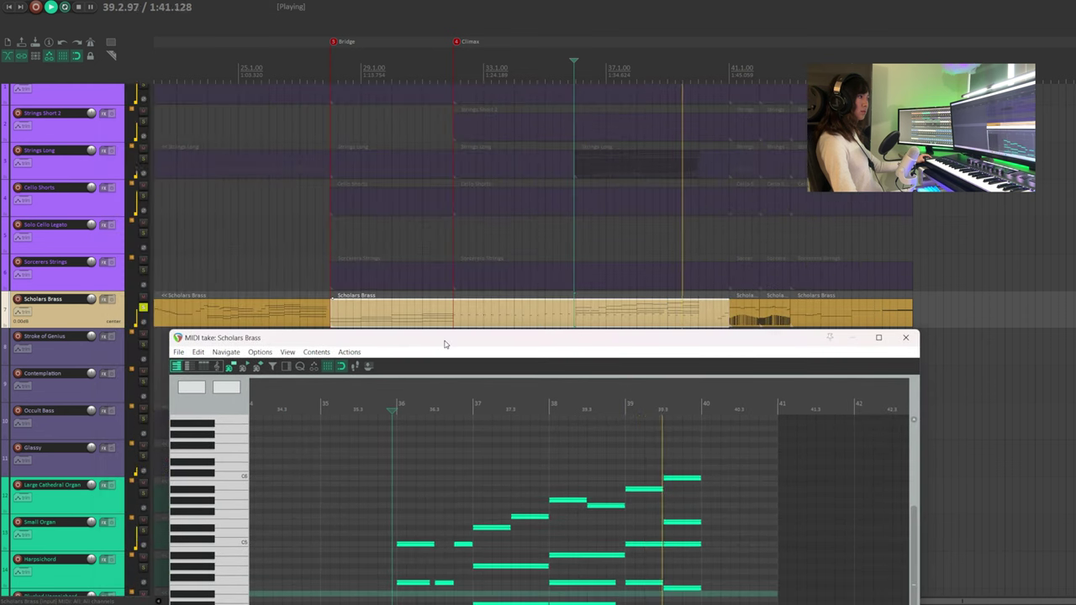
pyautogui.click(905, 339)
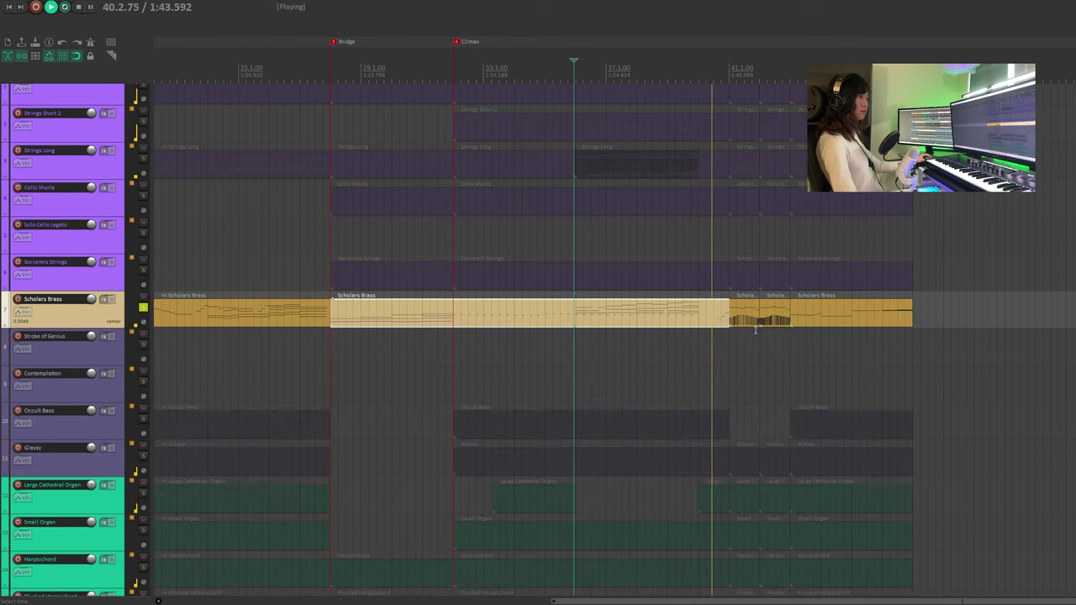
# Step: Check the small and later Scholars Brass parts in the note editor, then stop playback
pyautogui.hscroll(5, 725, 324)
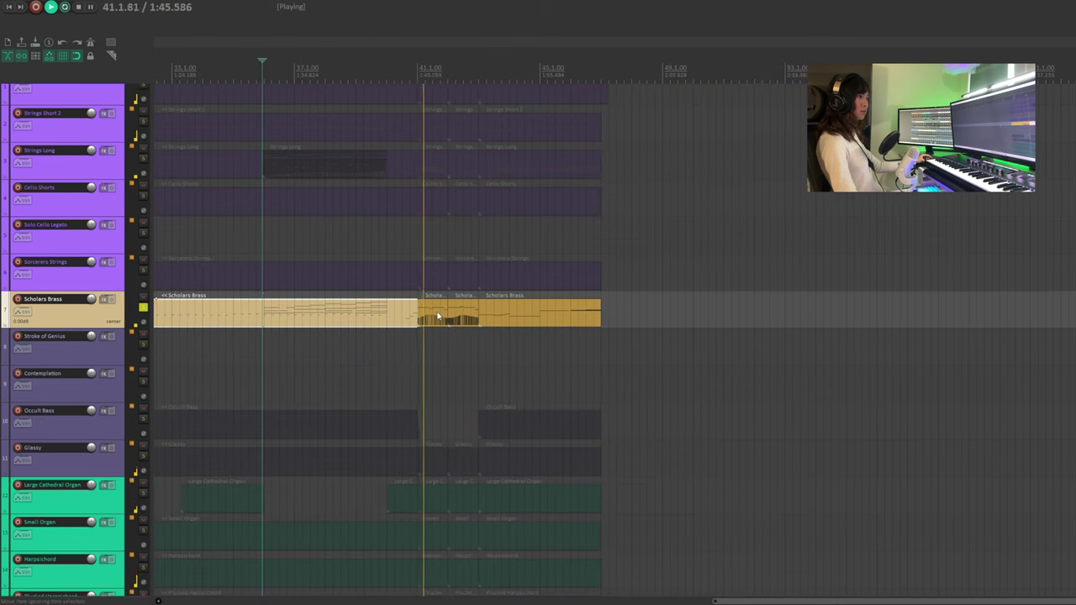
pyautogui.doubleClick(432, 313)
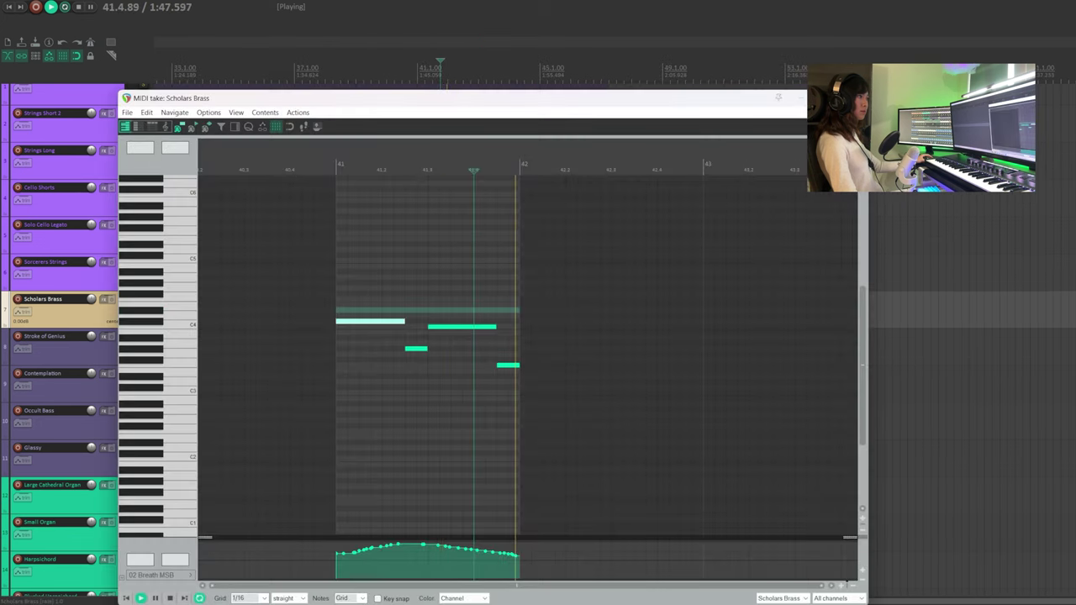
pyautogui.press('Escape')
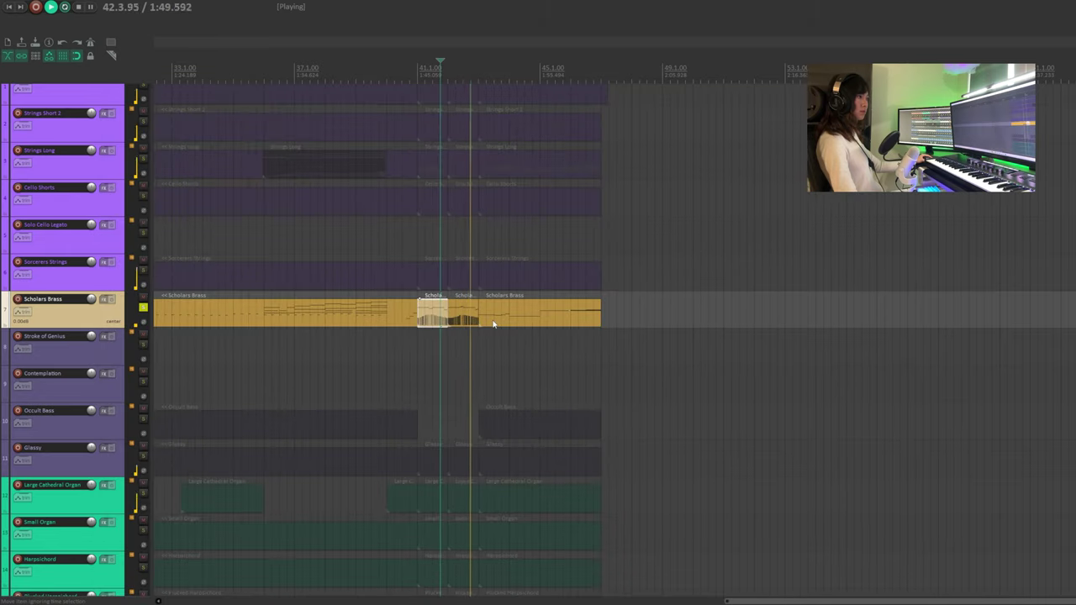
pyautogui.doubleClick(494, 322)
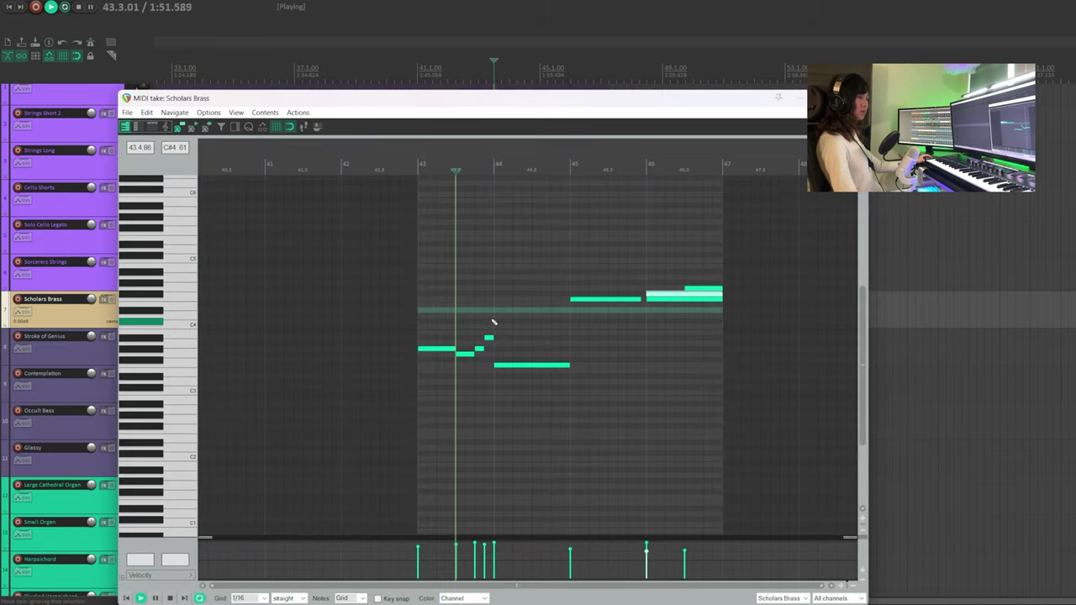
pyautogui.hscroll(2, 595, 372)
pyautogui.hscroll(2, 597, 376)
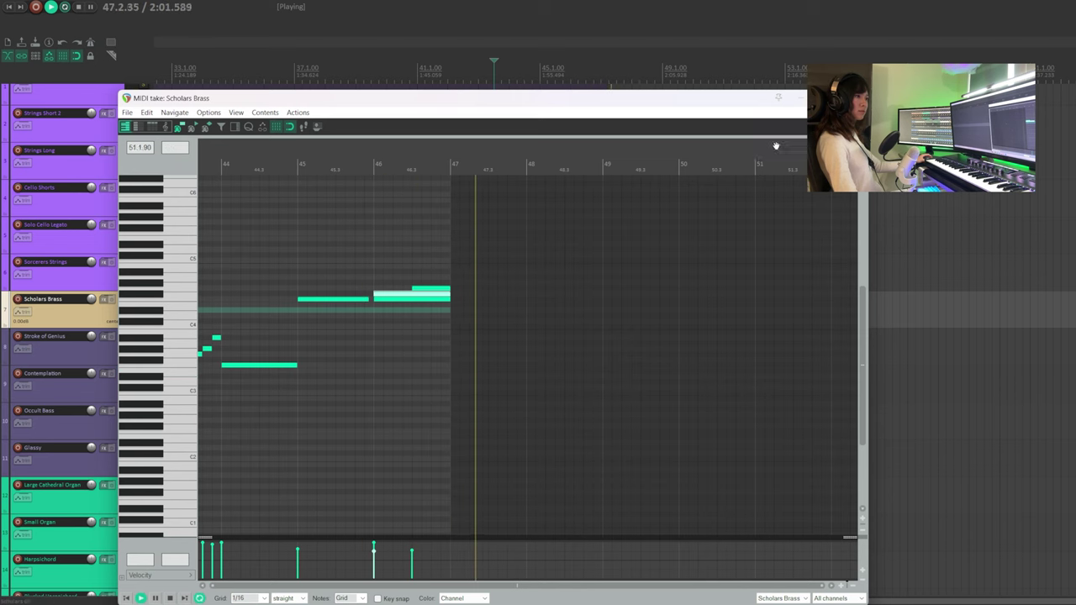
pyautogui.hotkey('ctrl', 'space')
pyautogui.press('Escape')
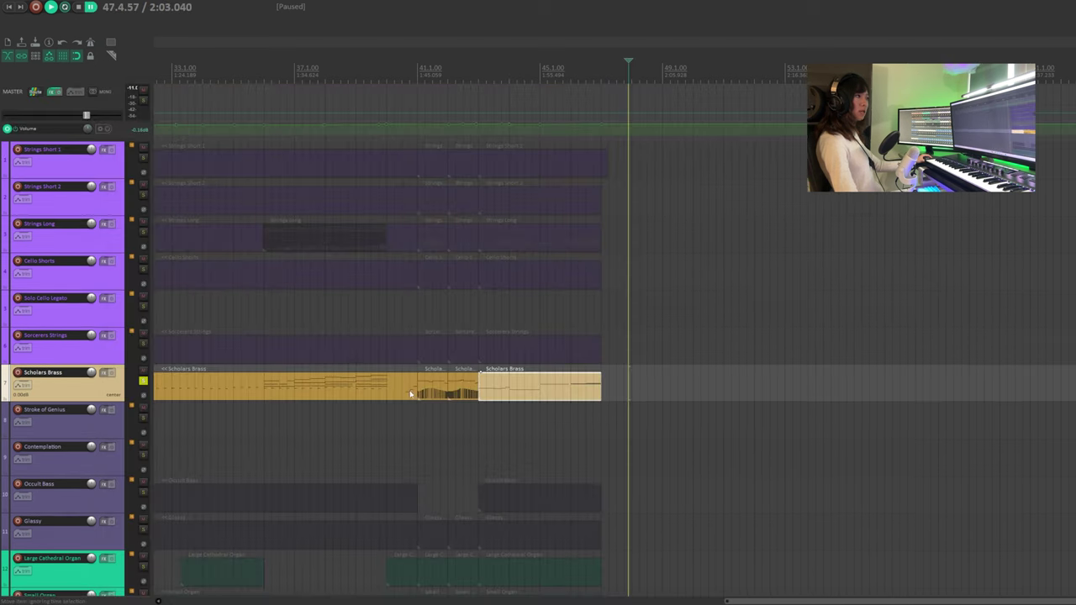
# Step: Solo Strings Long, play from bar 36, and open the later Scholars Brass part's notes
pyautogui.click(142, 233)
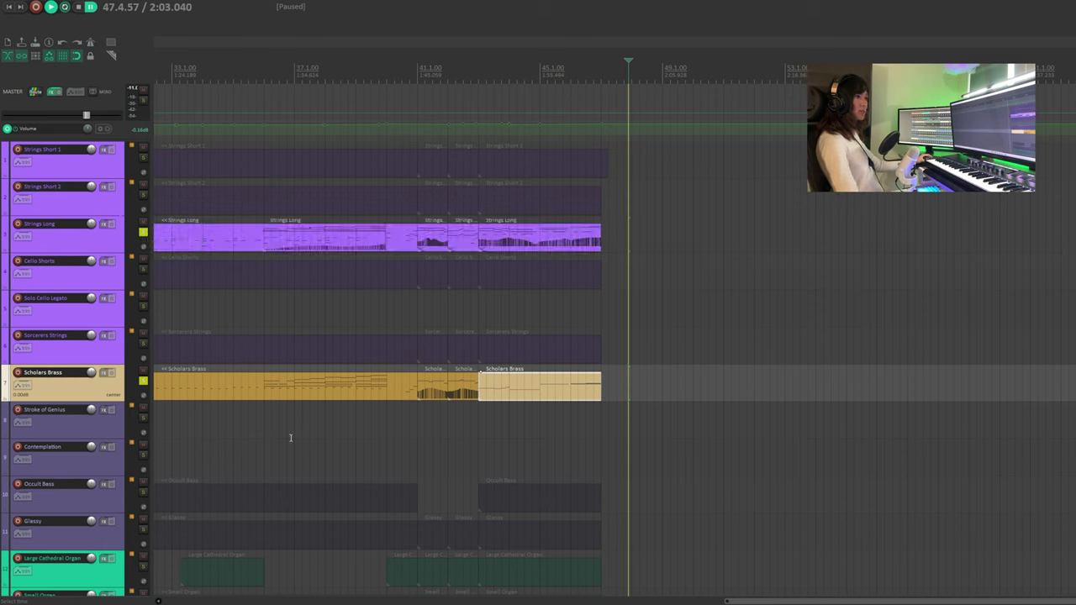
pyautogui.press('space')
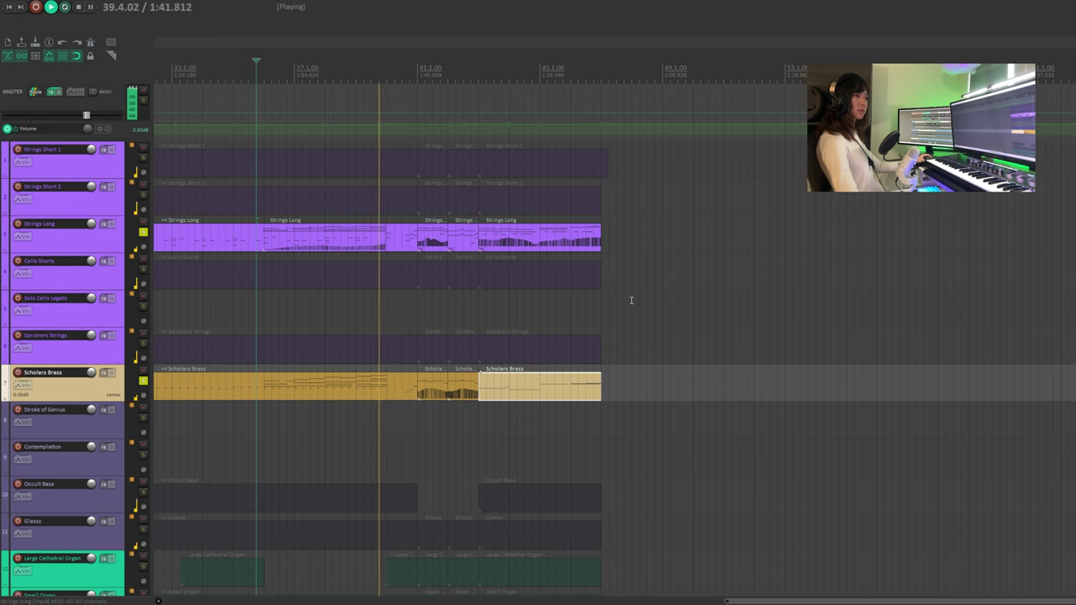
pyautogui.hscroll(3, 580, 392)
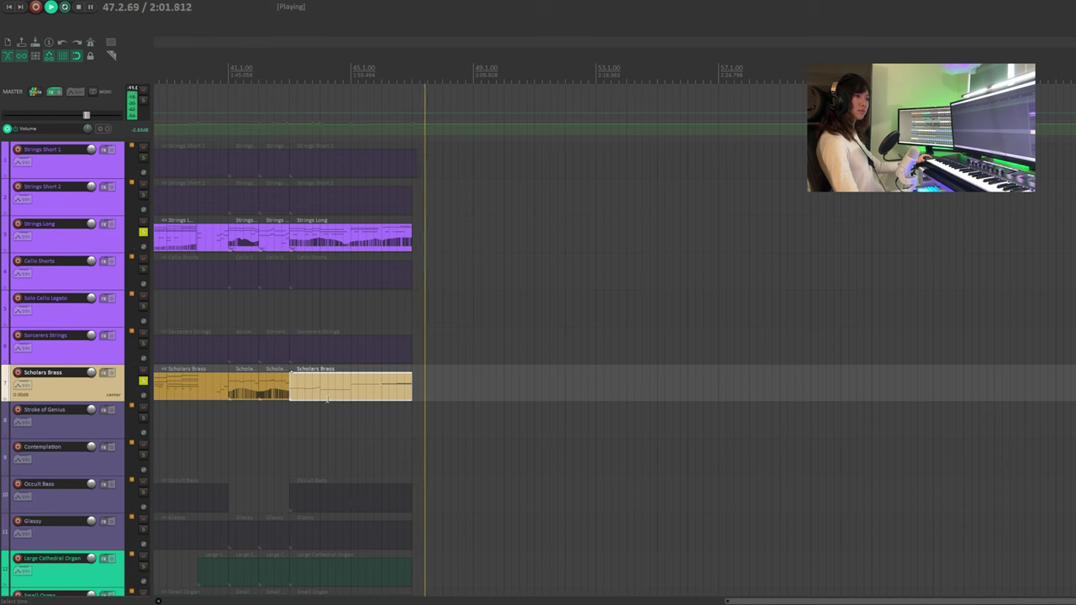
pyautogui.doubleClick(327, 388)
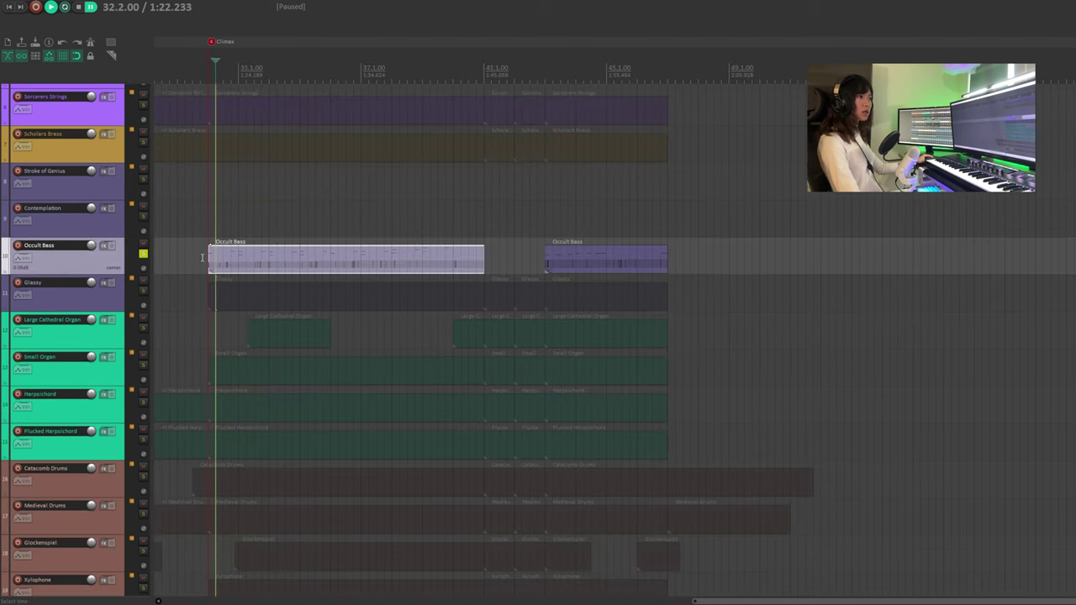
# Step: Open the Occult Bass part's notes and play from bar 32
pyautogui.click(202, 257)
pyautogui.doubleClick(230, 259)
pyautogui.click(205, 228)
pyautogui.press('space')
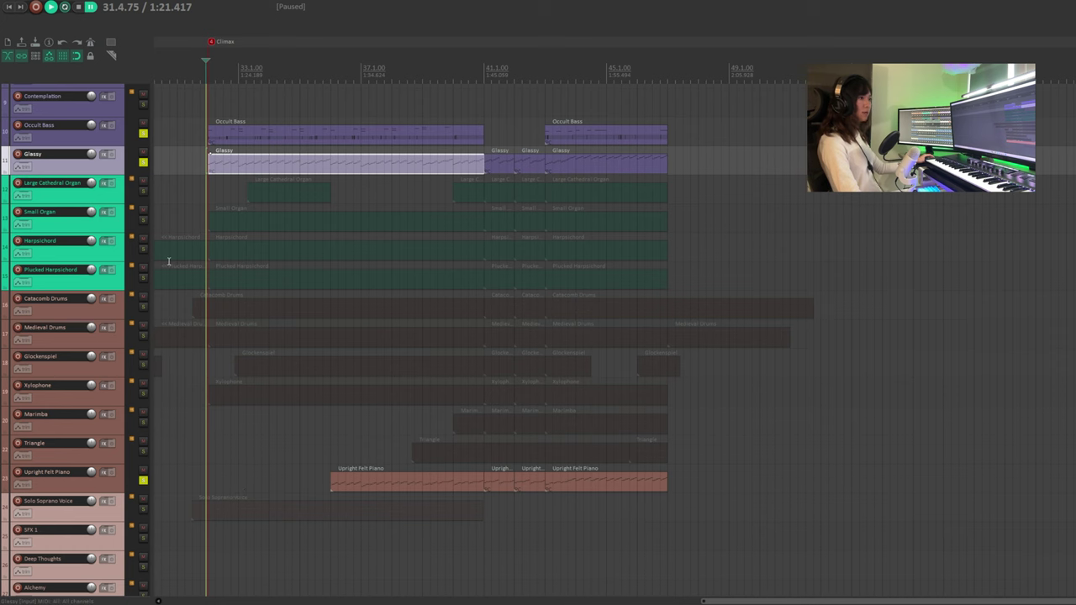
# Step: Audition the Glassy part from just before bar 32 in its note editor
pyautogui.doubleClick(215, 166)
pyautogui.click(436, 128)
pyautogui.press('space')
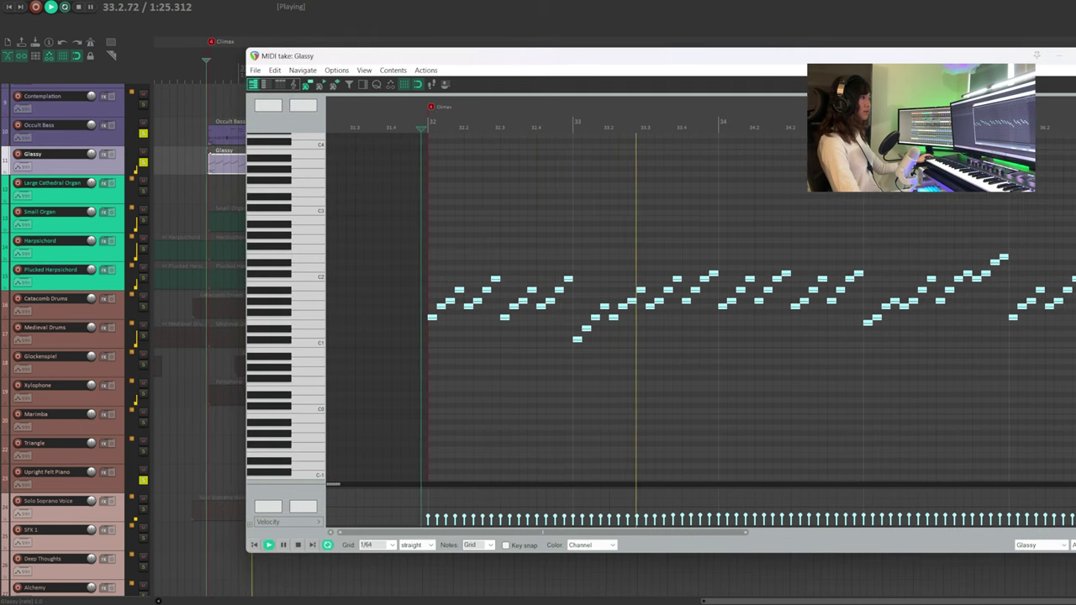
pyautogui.press('Escape')
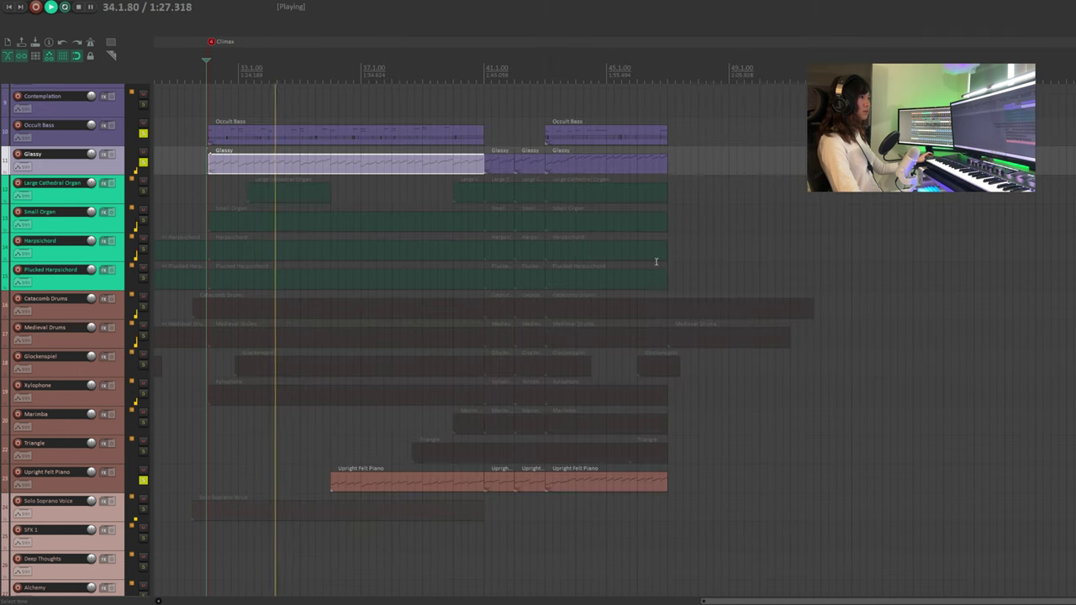
# Step: Audition the Upright Felt Piano part in its note editor, then close it
pyautogui.scroll(-1, 78, 458)
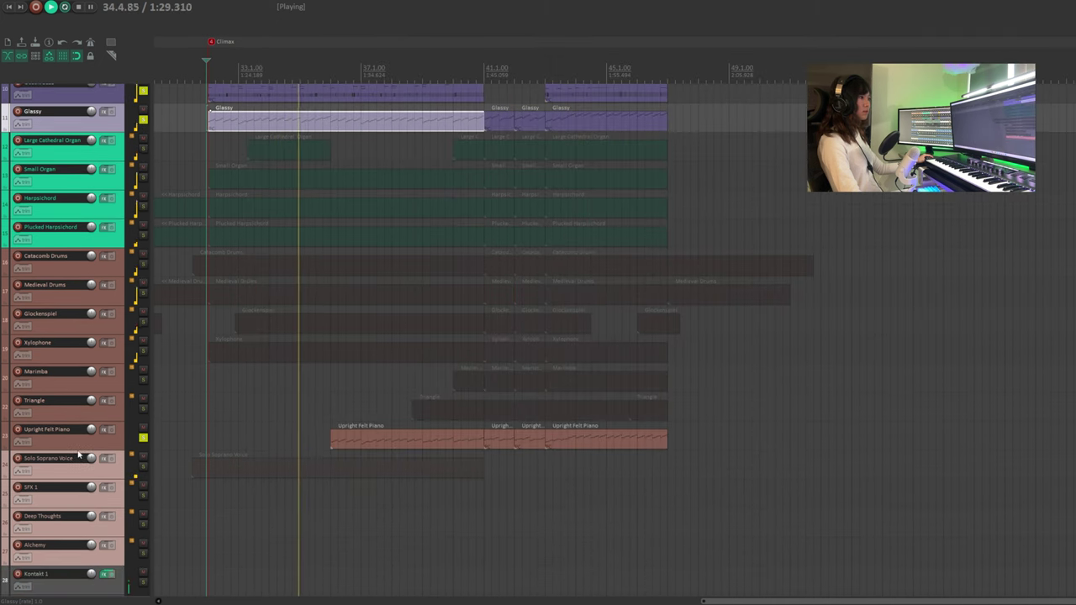
pyautogui.scroll(-1, 340, 443)
pyautogui.click(340, 443)
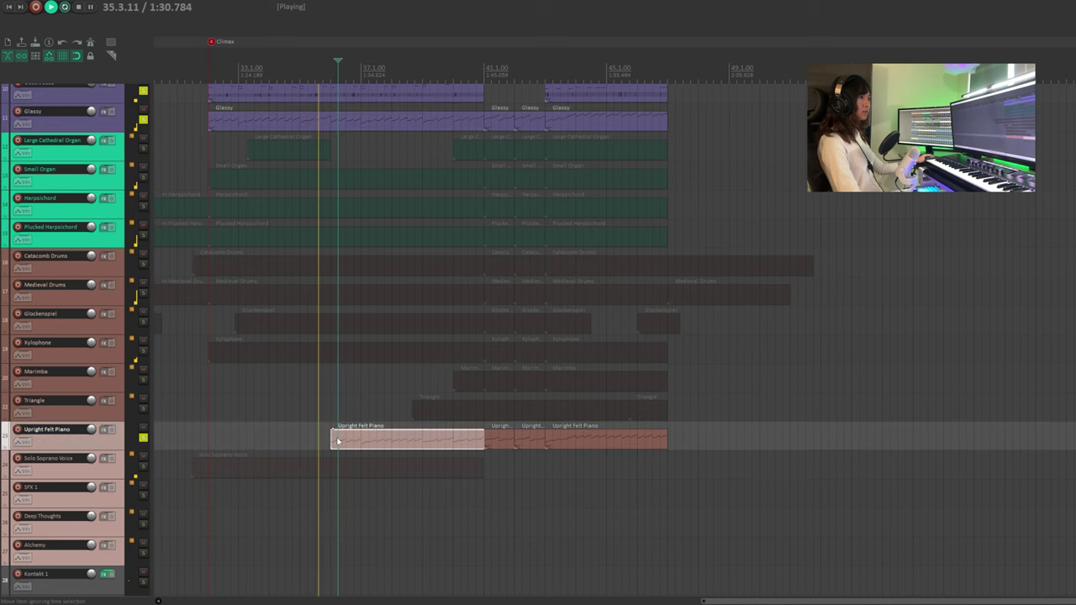
pyautogui.doubleClick(340, 443)
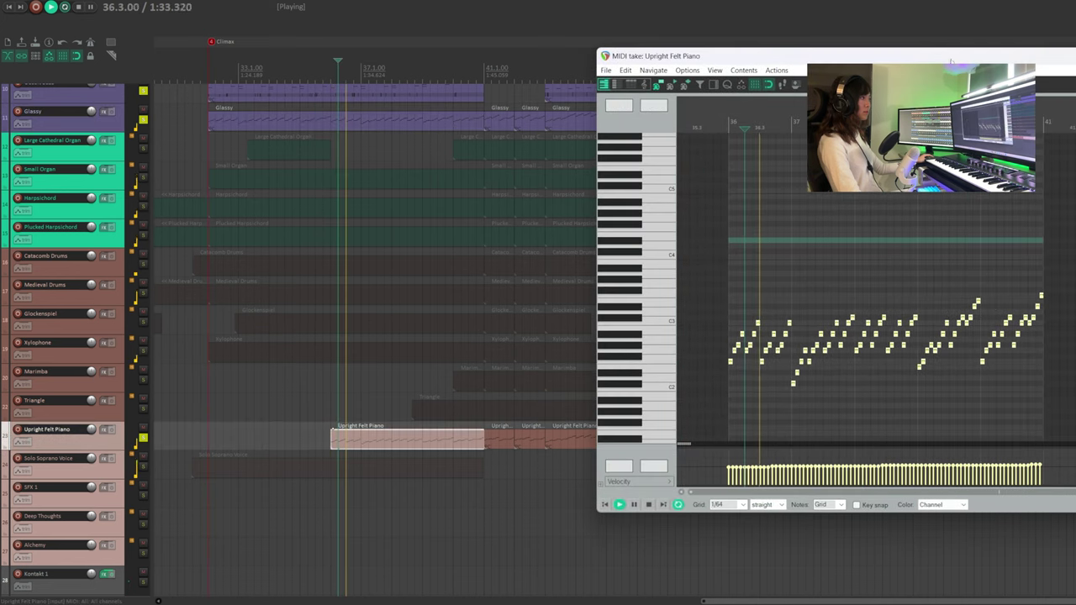
pyautogui.moveTo(715, 55); pyautogui.dragTo(598, 65)
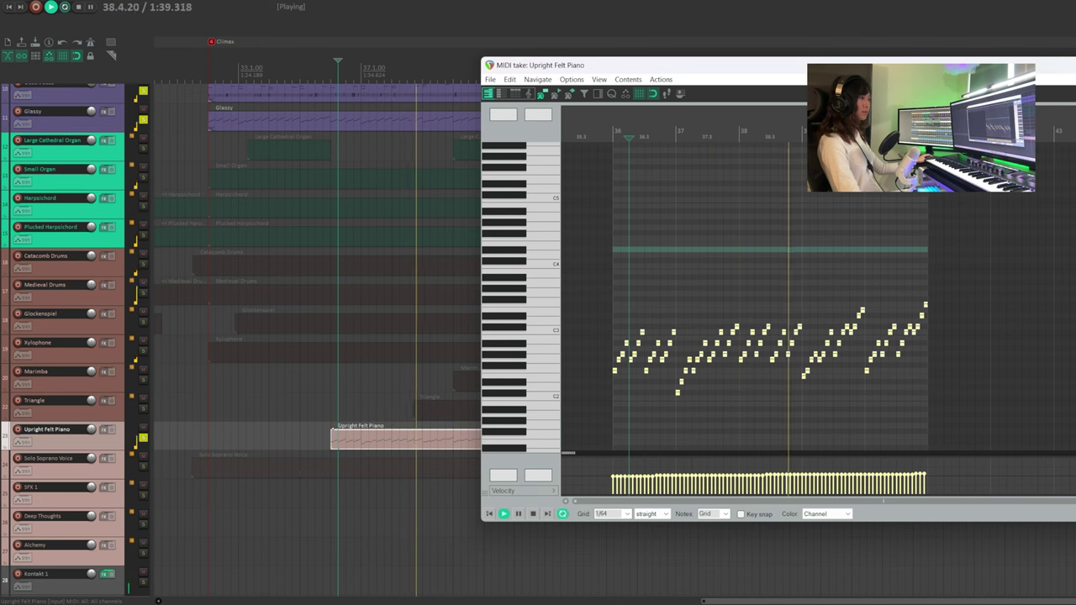
pyautogui.press('Escape')
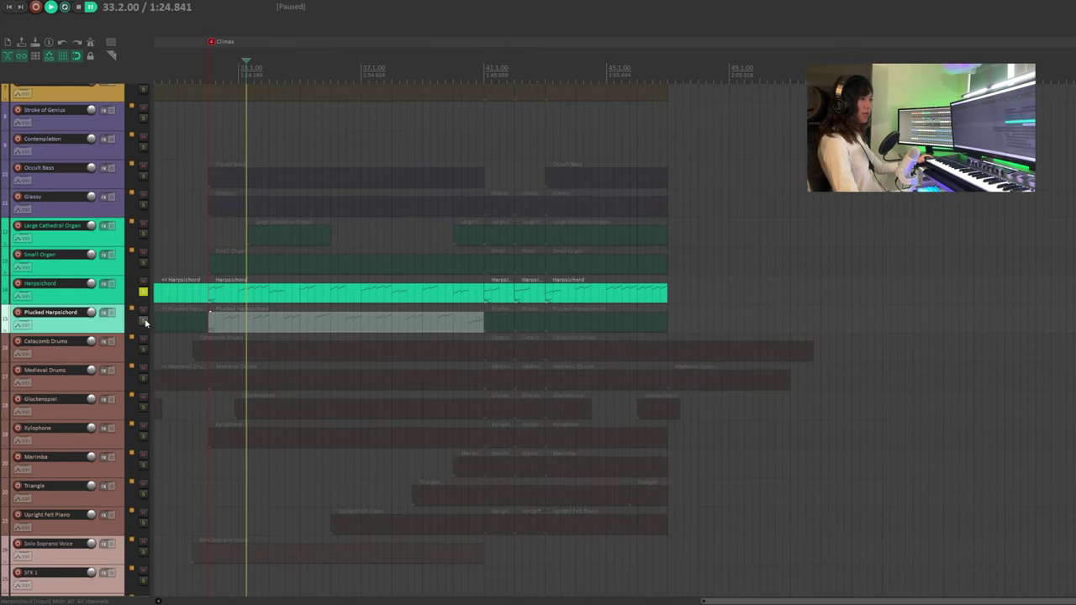
# Step: Solo Plucked Harpsichord and play both harpsichord parts in note editors from near bar 32
pyautogui.click(144, 320)
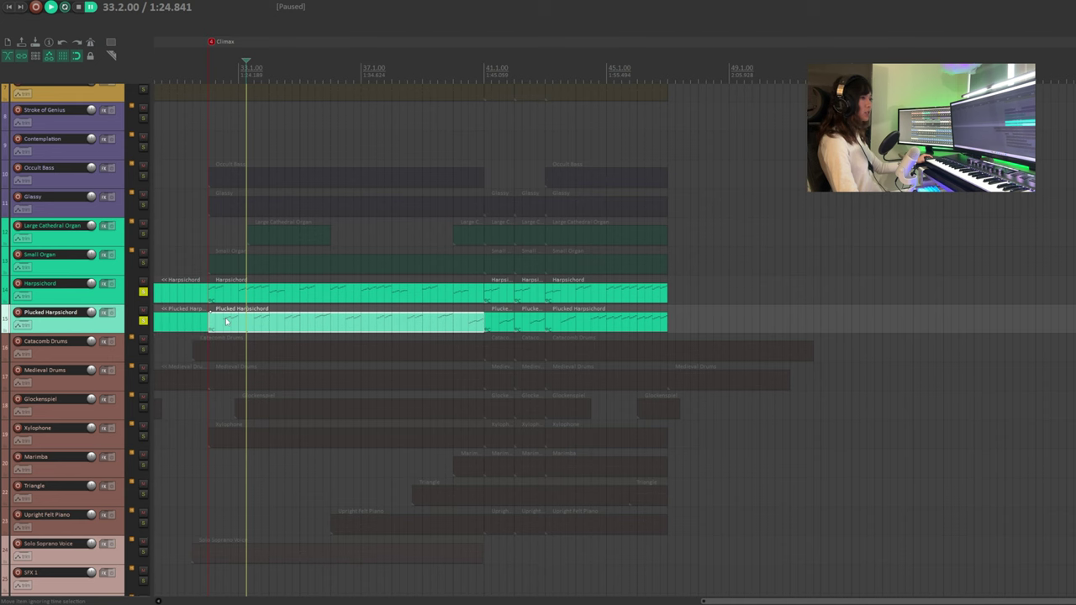
pyautogui.click(223, 293)
pyautogui.doubleClick(231, 293)
pyautogui.doubleClick(257, 328)
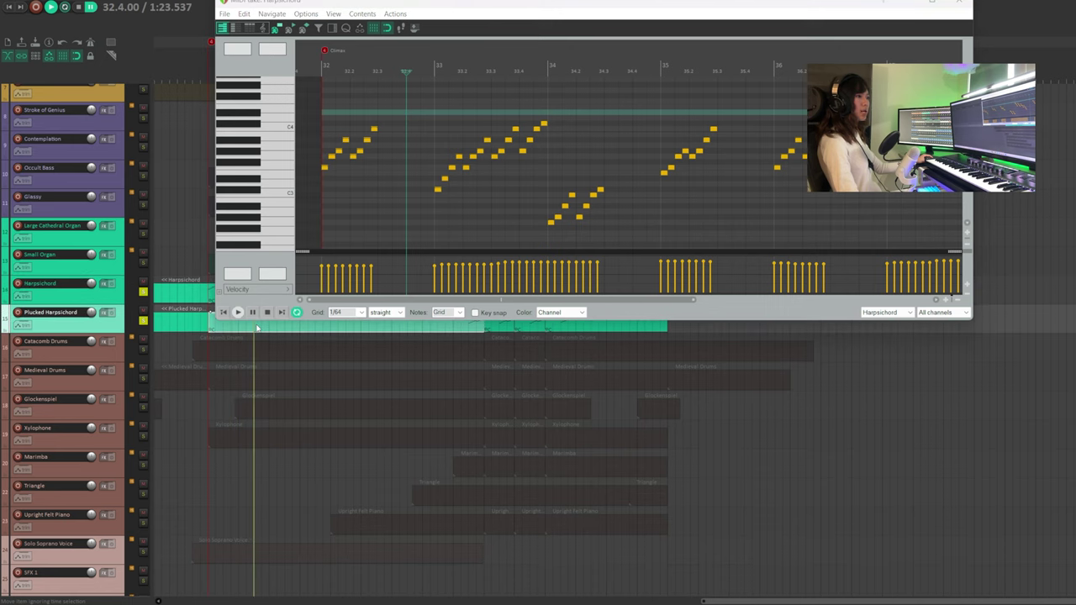
pyautogui.click(314, 69)
pyautogui.press('space')
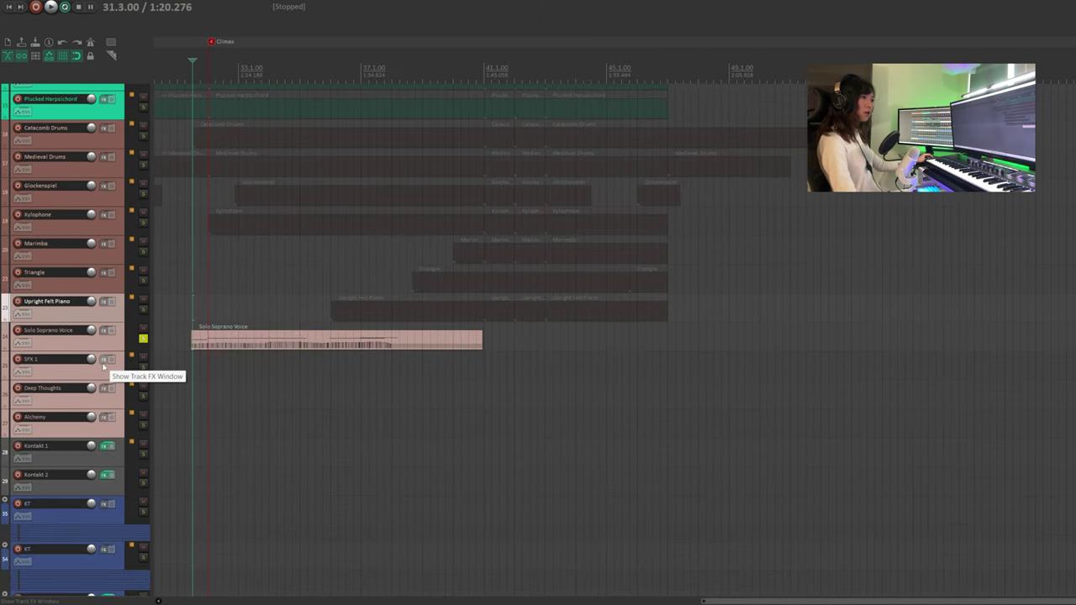
# Step: Solo Large Cathedral Organ and review its first part in the note editor
pyautogui.scroll(5, 104, 366)
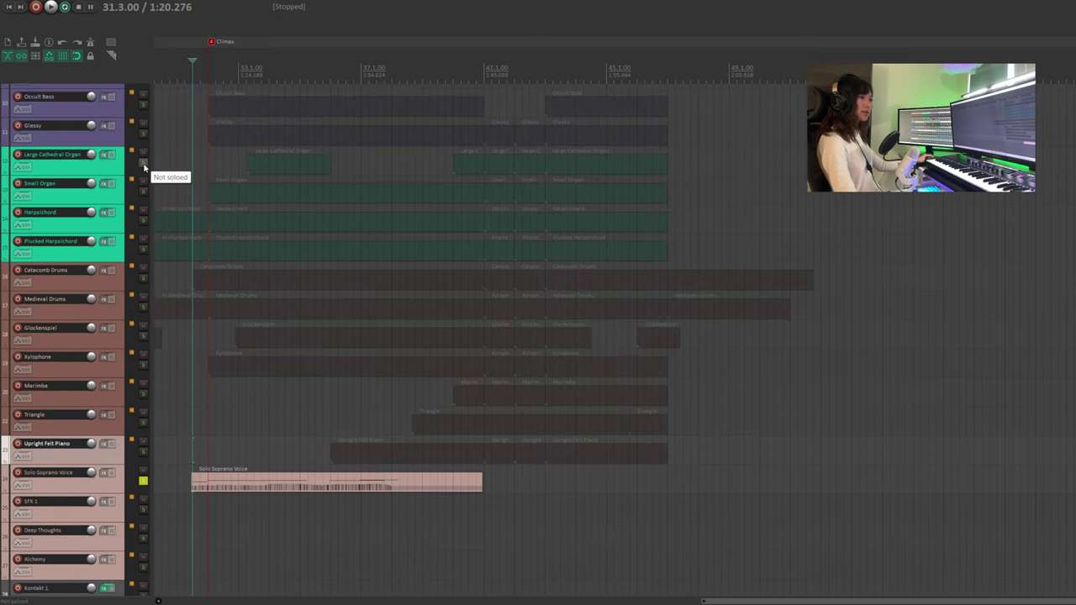
pyautogui.click(143, 164)
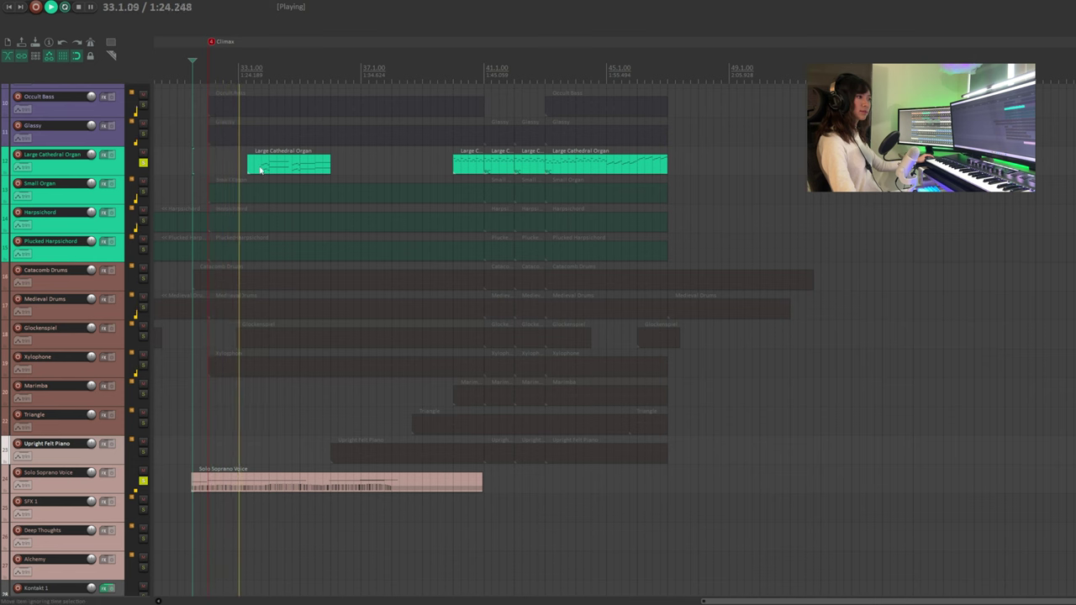
pyautogui.doubleClick(260, 169)
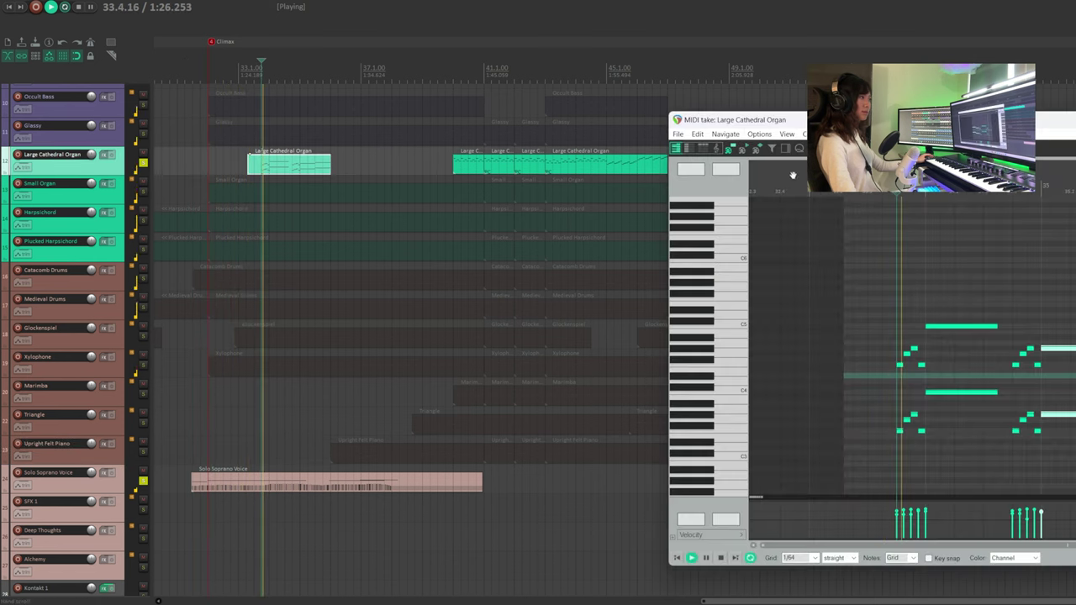
pyautogui.moveTo(824, 122); pyautogui.dragTo(534, 56)
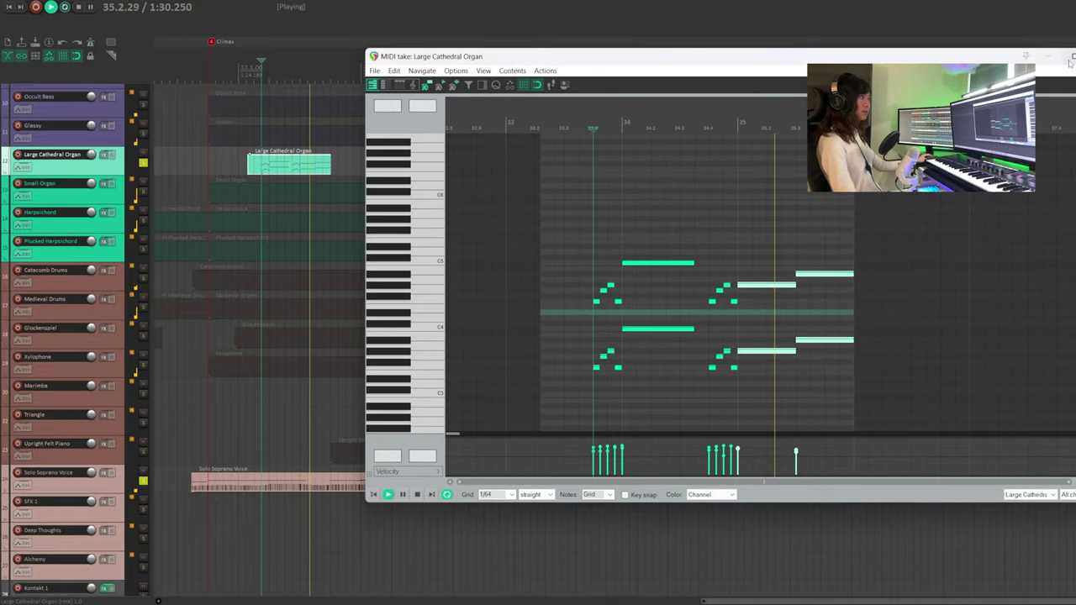
pyautogui.press('Escape')
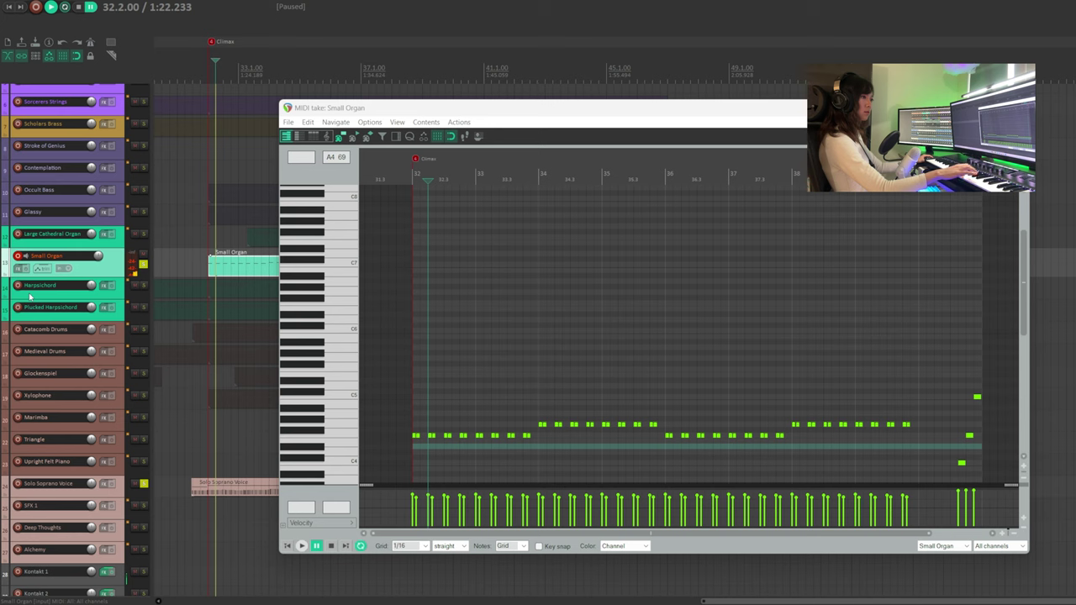
# Step: Set the play position to bar 33.2, close the Small Organ editor, and move to bar 40.4
pyautogui.click(493, 431)
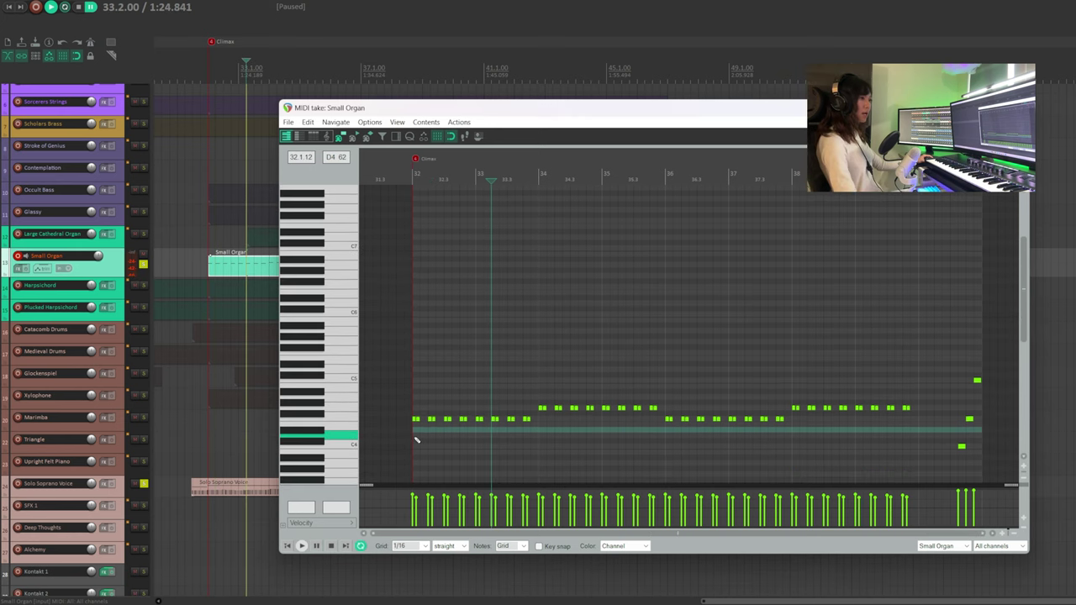
pyautogui.press('Escape')
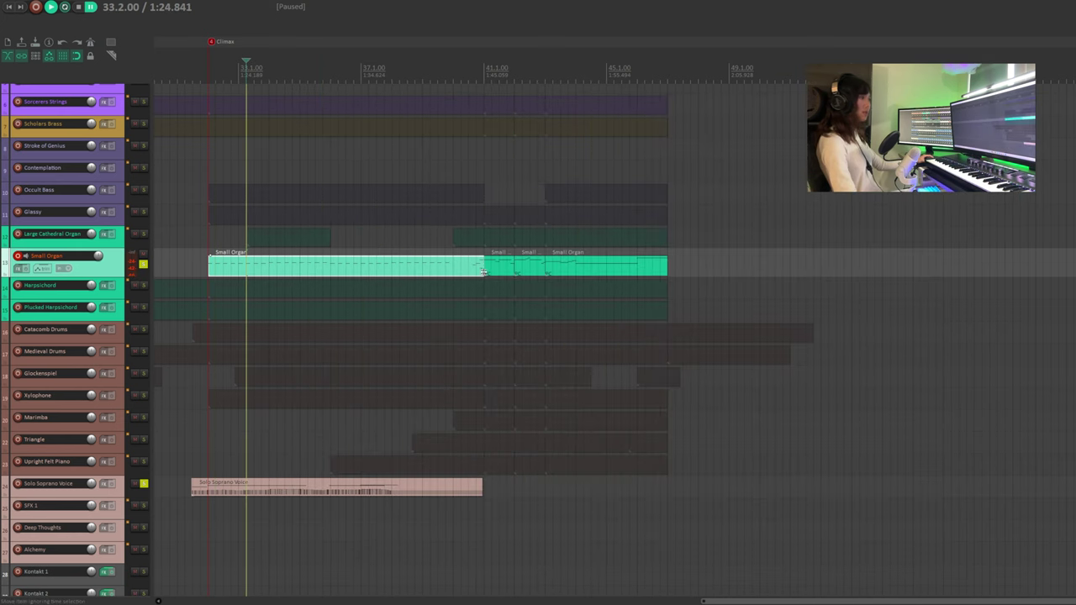
pyautogui.click(475, 167)
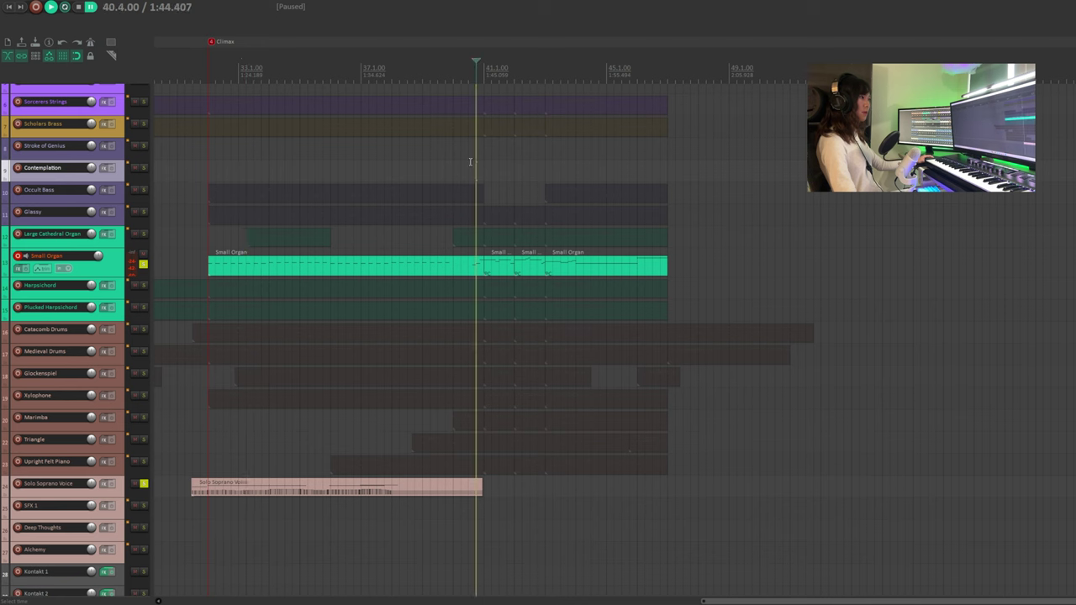
# Step: Play the climax from bar 40, pause it, and scroll down the track list
pyautogui.click(469, 161)
pyautogui.press('space')
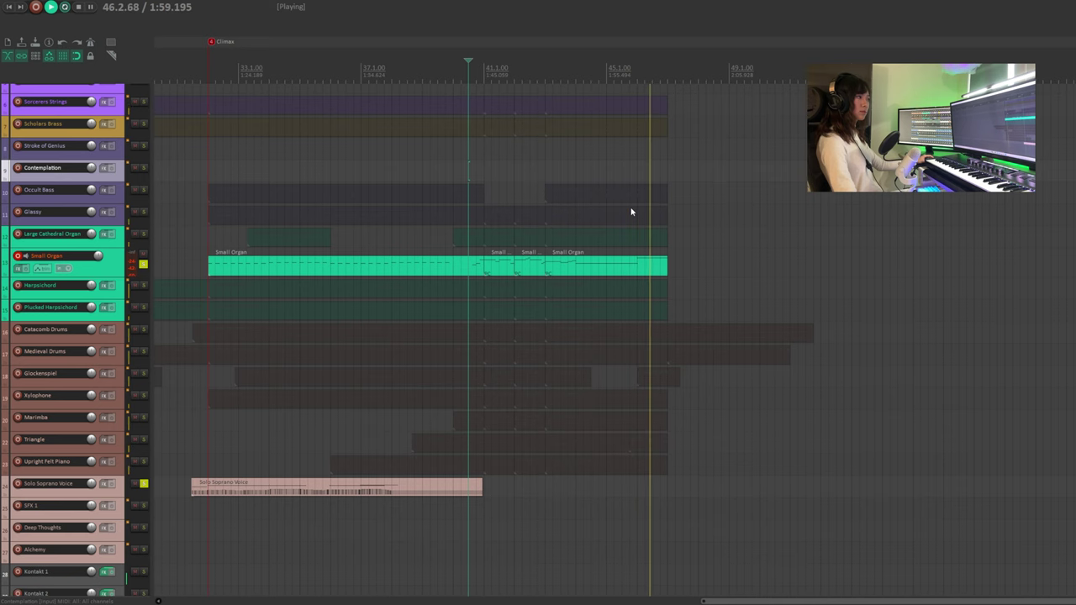
pyautogui.hotkey('ctrl', 'space')
pyautogui.scroll(-3, 452, 303)
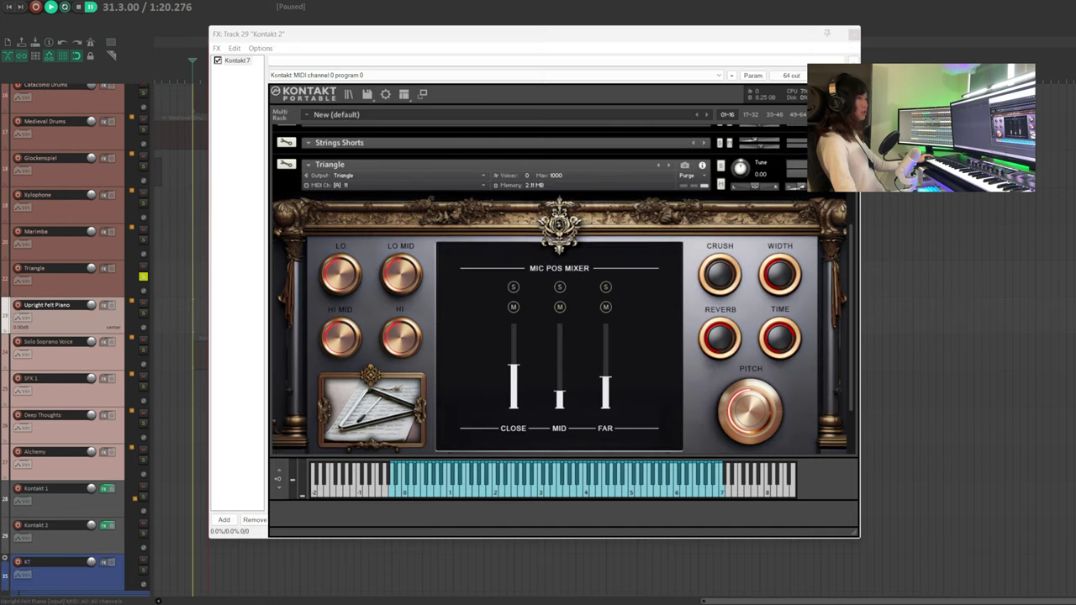
# Step: Close the Kontakt Triangle window and play the soloed Triangle roll from bar 45.4
pyautogui.click(854, 35)
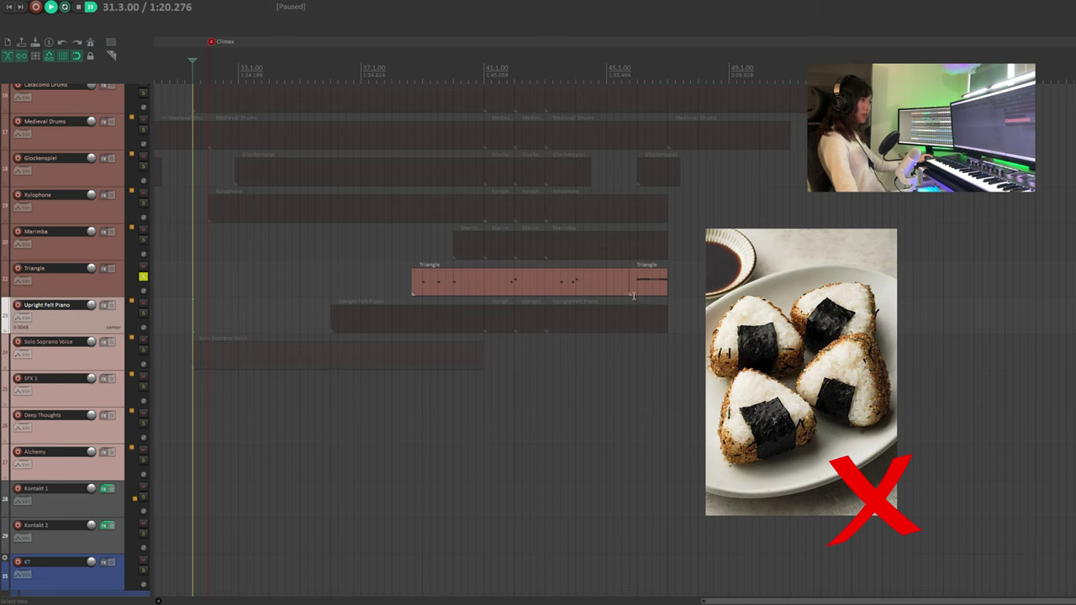
pyautogui.click(632, 258)
pyautogui.press('space')
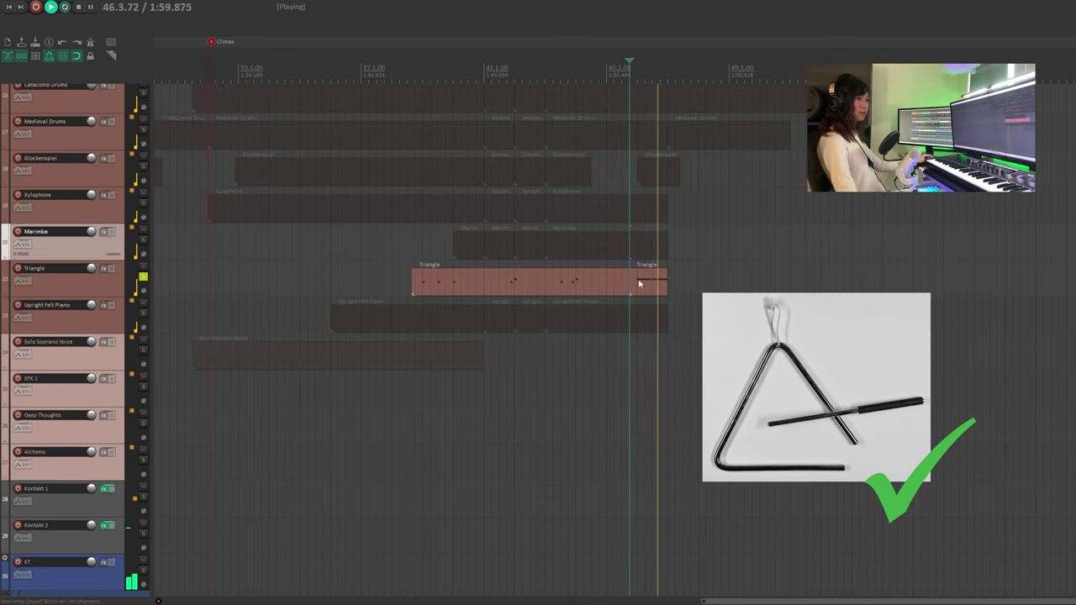
# Step: Open the Triangle item's MIDI take in the piano roll to inspect its repeated C4 roll
pyautogui.doubleClick(639, 284)
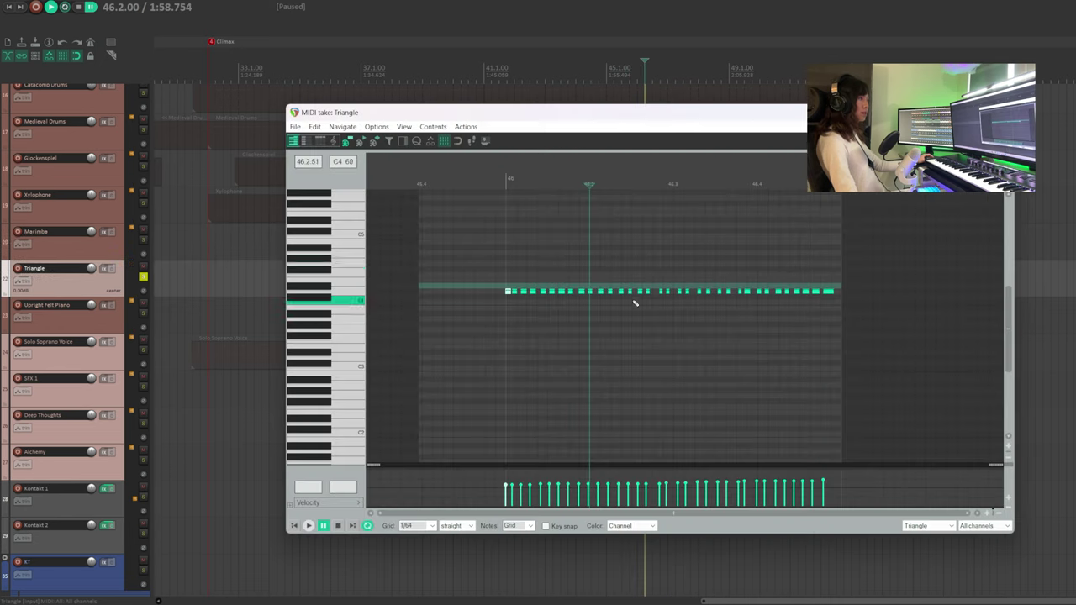